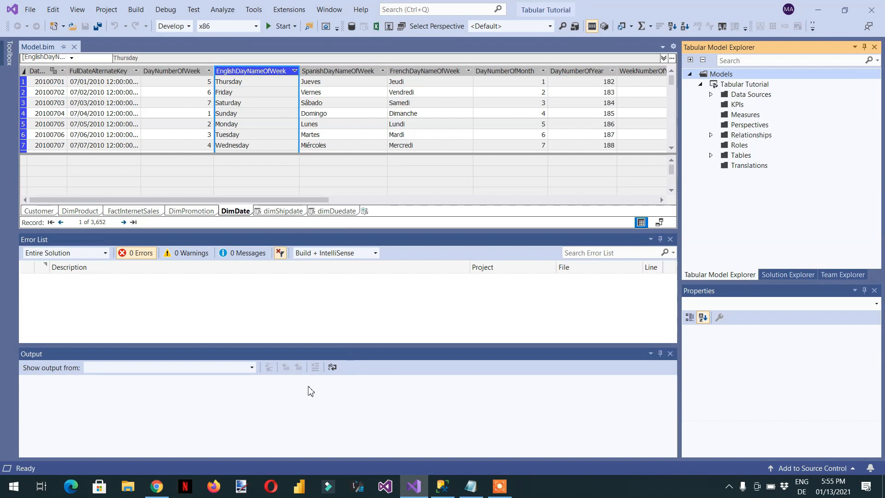
Step: Switch to SQL Server Management Studio and connect to the Analysis Services server LAPTOP-A2A3B29R with Windows Authentication
mouse_move(441, 493)
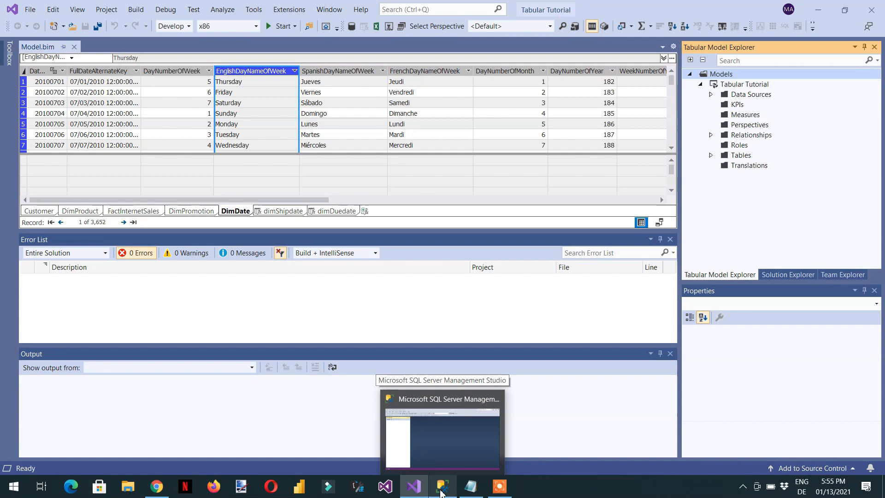
click(441, 492)
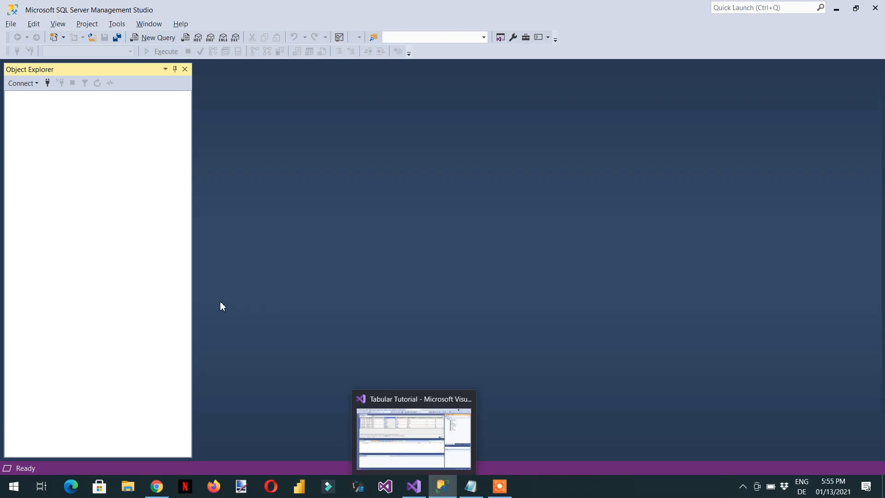
click(36, 84)
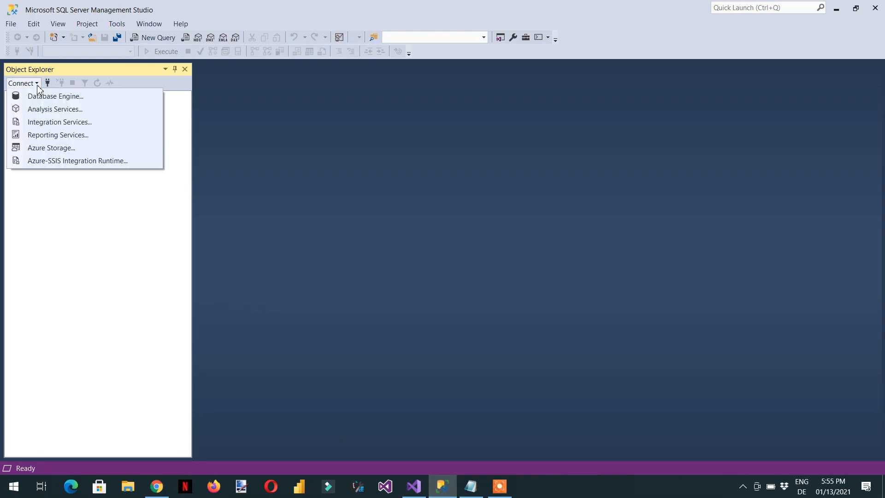
click(48, 111)
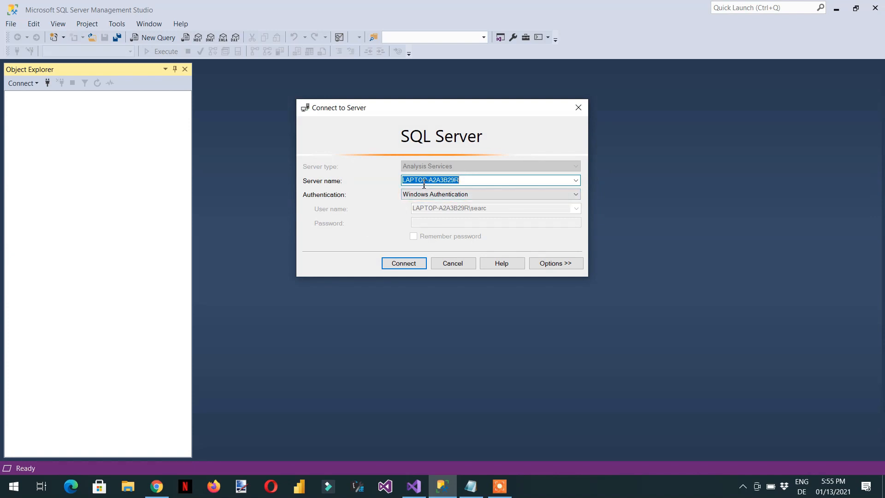
click(395, 268)
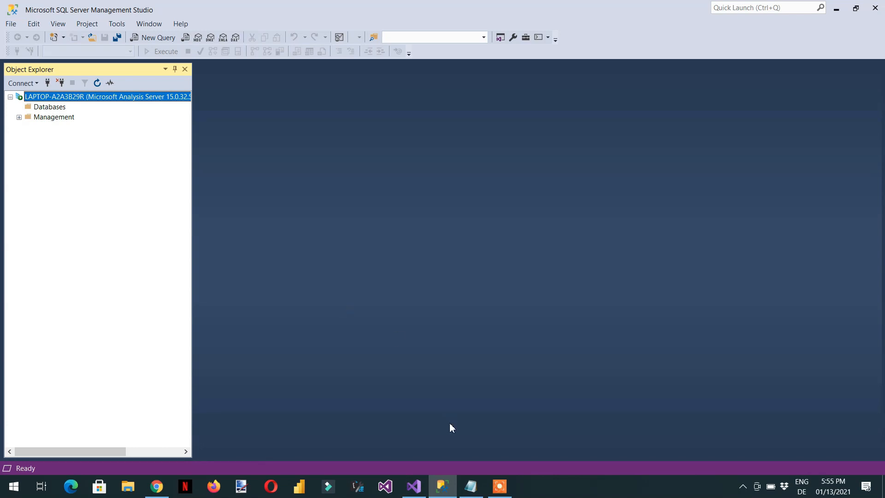
Step: Switch to Visual Studio and check the deployment server and database in the Tabular Tutorial project's properties
click(413, 487)
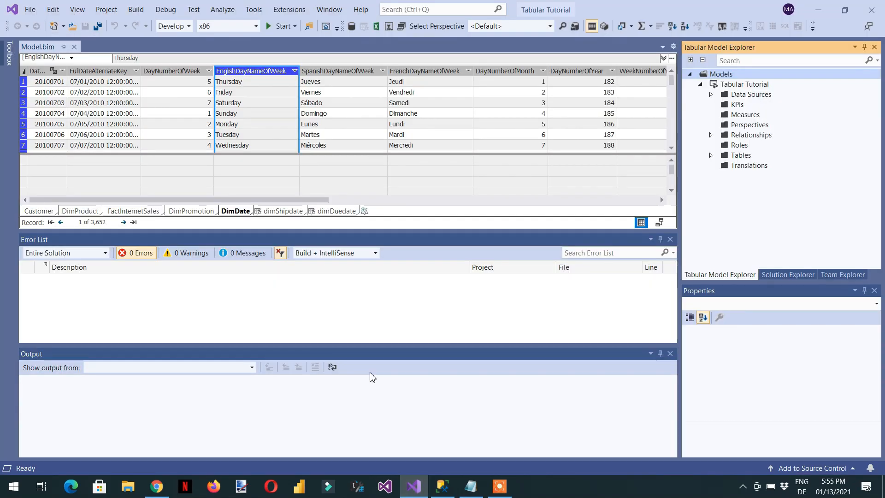
click(774, 275)
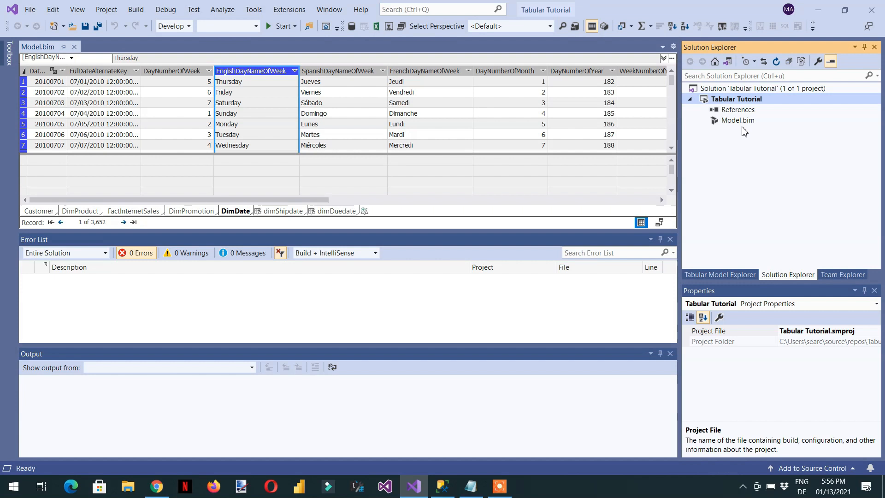
right_click(730, 100)
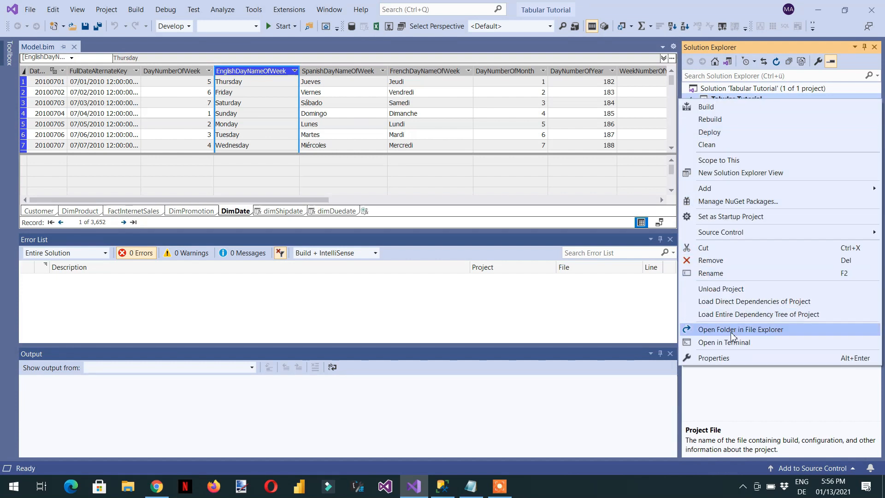
click(731, 357)
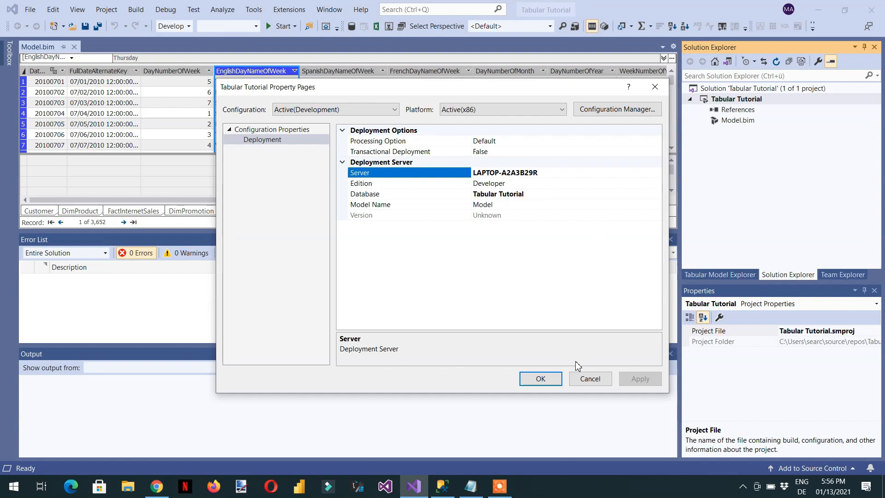
click(590, 379)
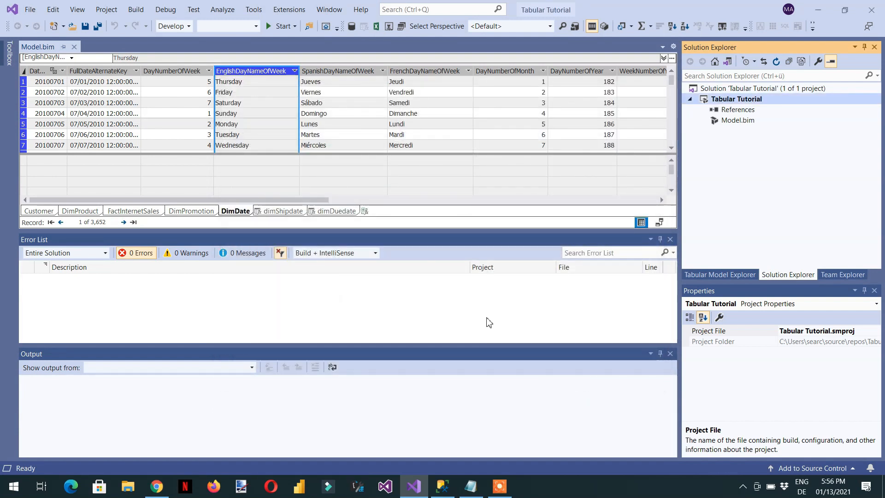
Step: Deploy the Tabular Tutorial project to the Analysis Services server and dismiss the deployment report
right_click(741, 103)
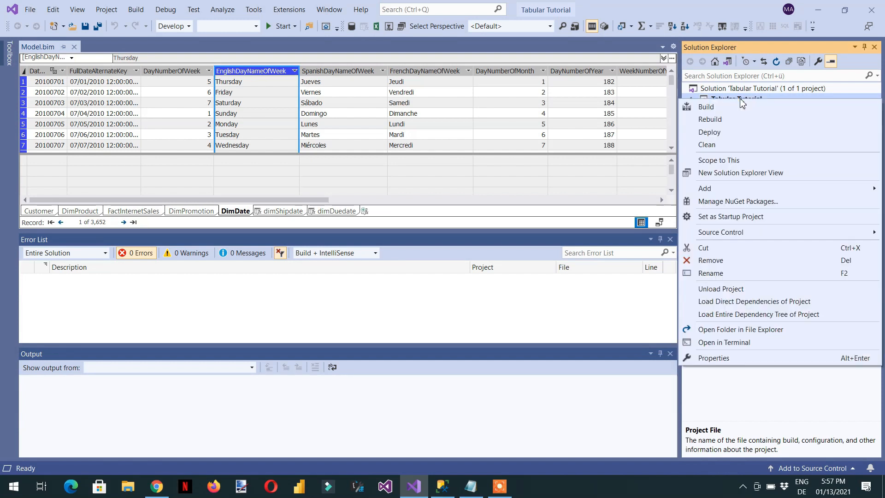
click(731, 132)
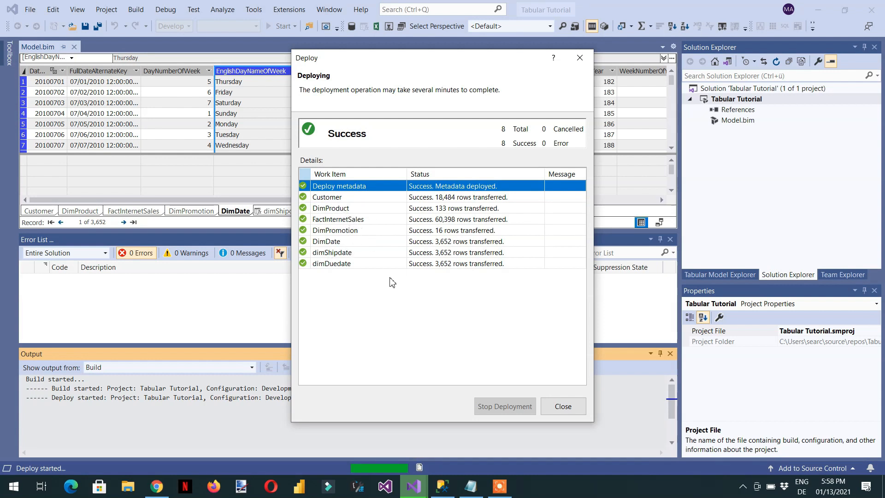
click(564, 408)
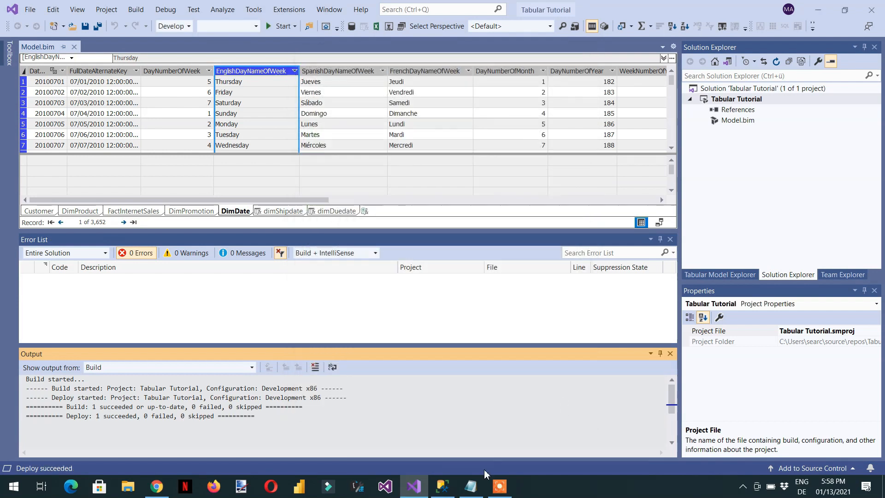
Step: Switch to SQL Server Management Studio, refresh the server and examine the tables of the deployed Tabular Tutorial database
click(443, 487)
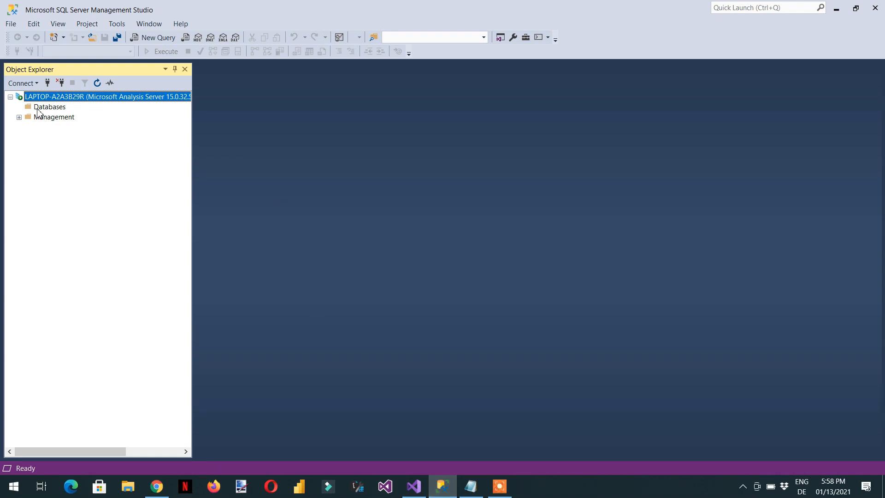
click(97, 83)
click(19, 107)
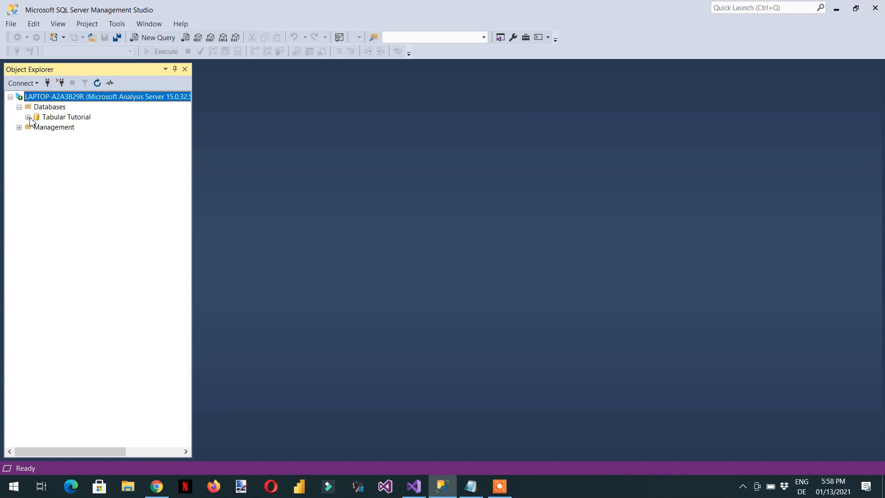
click(29, 118)
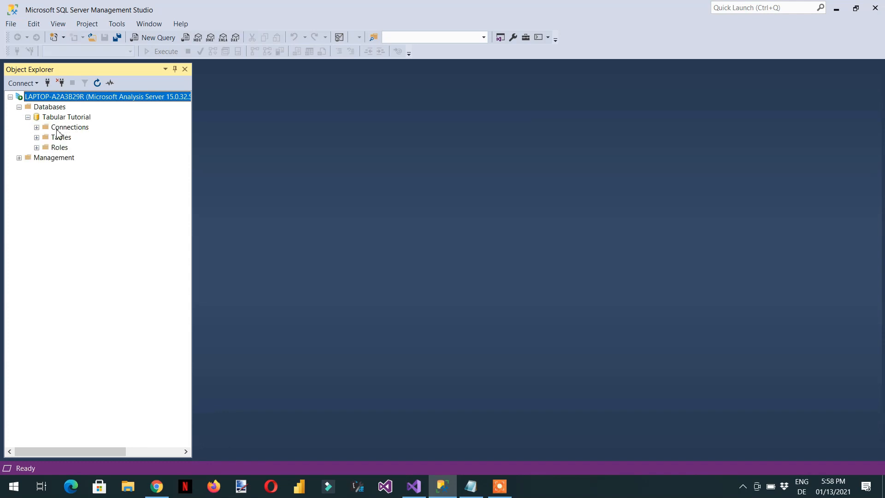
click(37, 138)
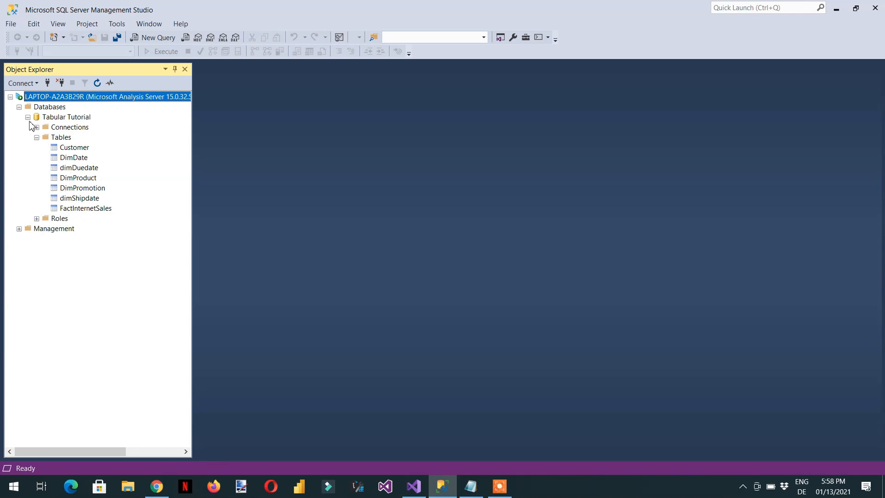
Step: Open Power BI Desktop and start a new data connection to a SQL Server Analysis Services database
click(301, 491)
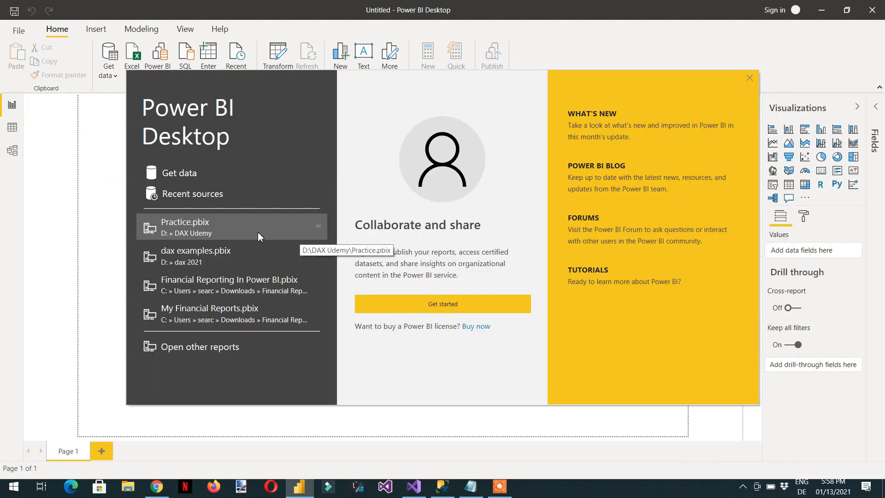
click(187, 174)
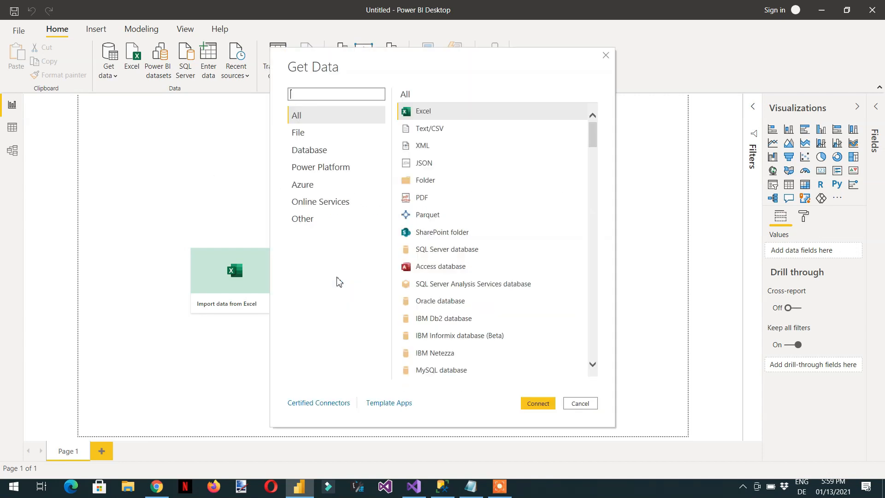
click(311, 155)
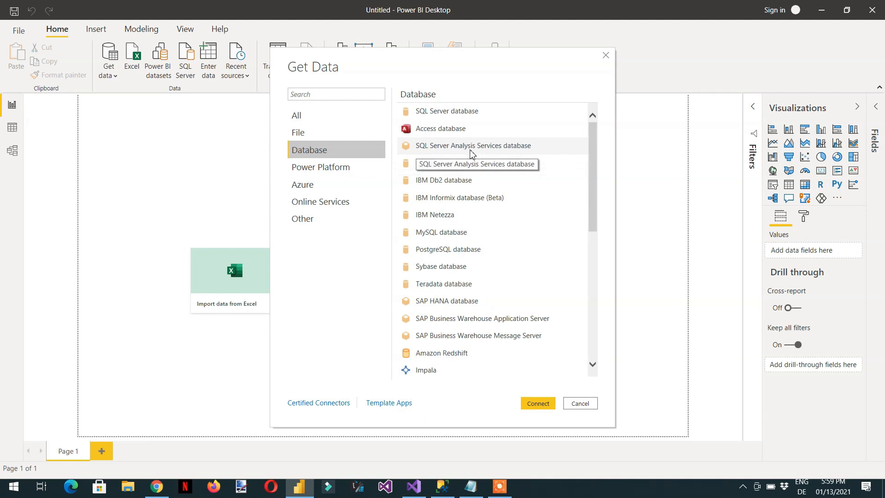
click(495, 153)
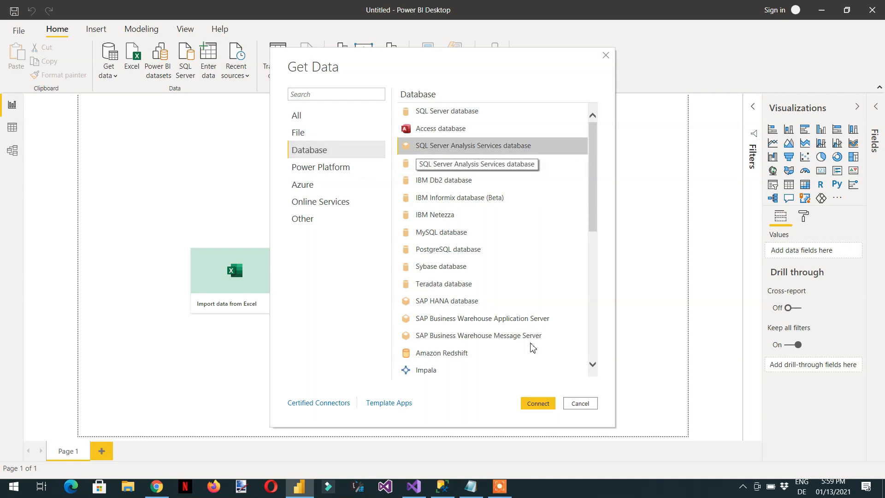
click(539, 405)
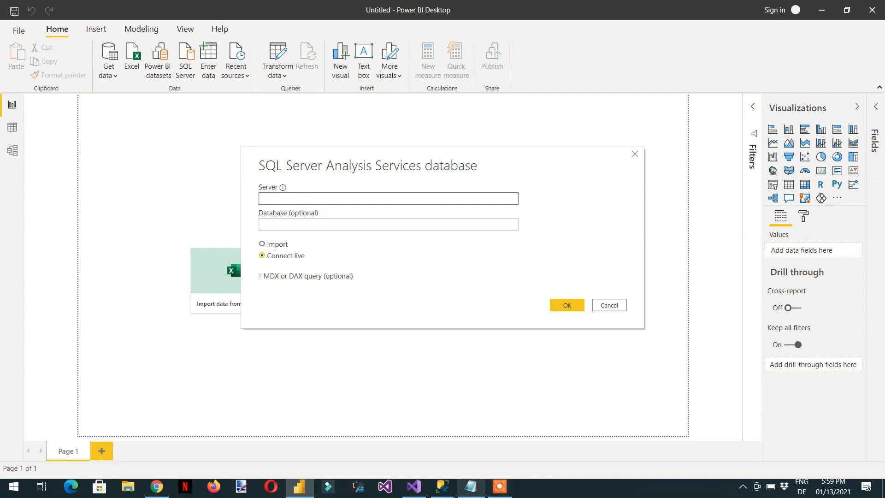
Step: Copy the Analysis Services server name from the connection dialog in SQL Server Management Studio without opening another connection
click(443, 487)
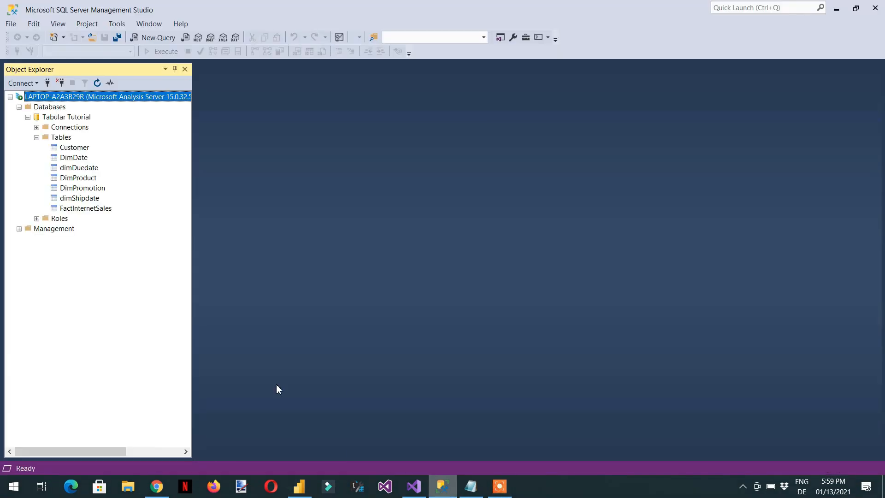
click(37, 84)
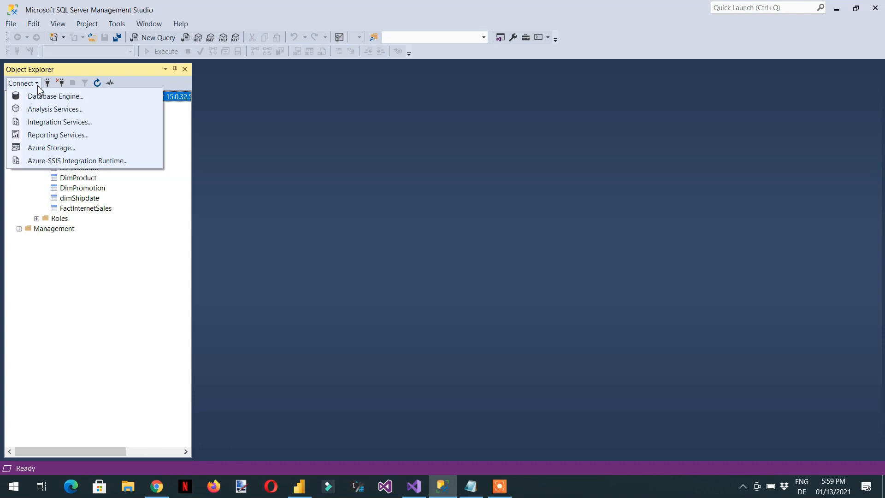
click(48, 111)
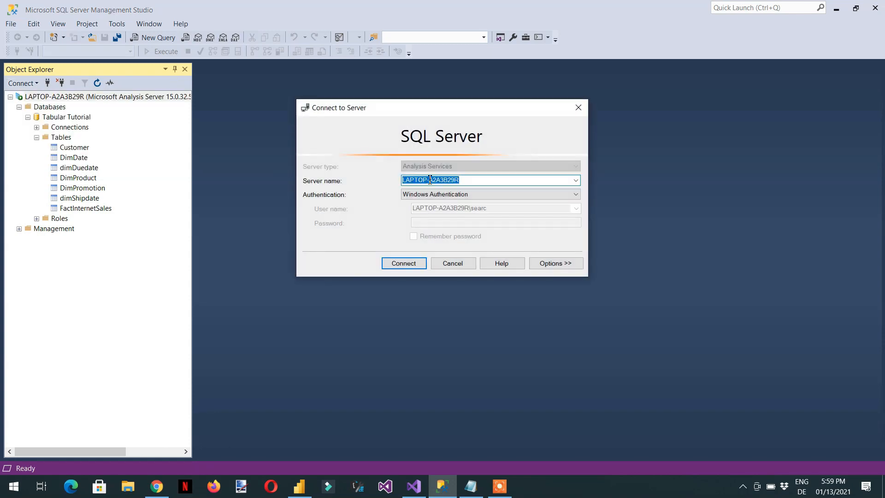
click(454, 265)
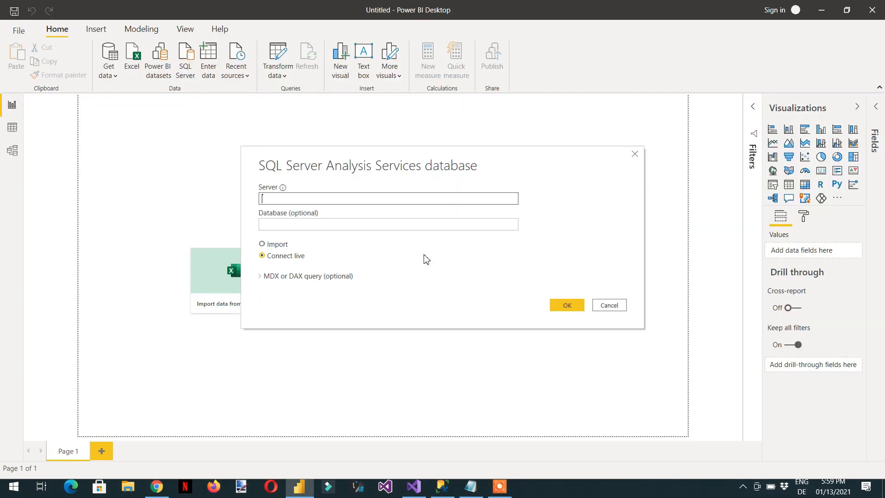
Step: In Power BI Desktop, connect live to server LAPTOP-A2A3B29R and load the Tabular Tutorial database
text(LAPTOP-A2A3B29R)
click(567, 306)
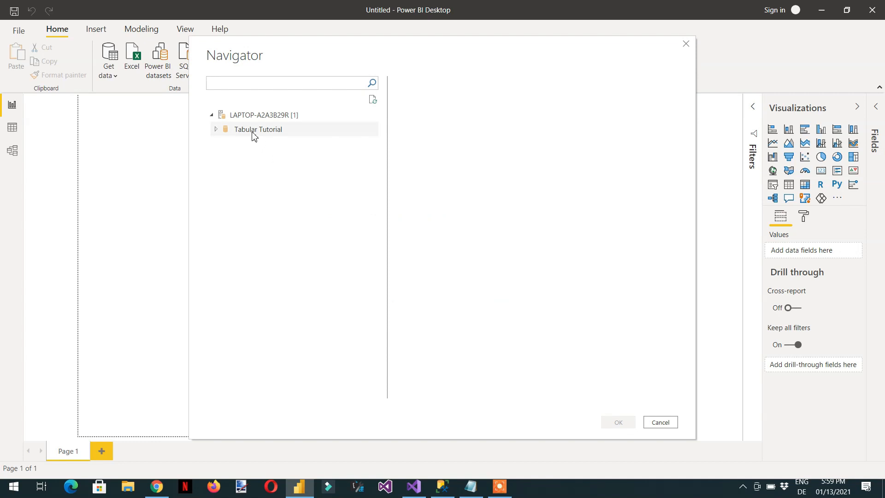
click(254, 134)
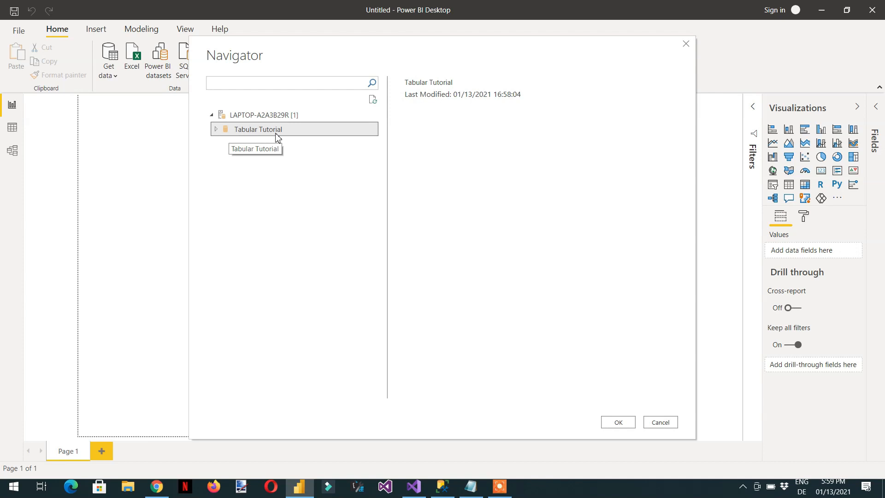
click(620, 424)
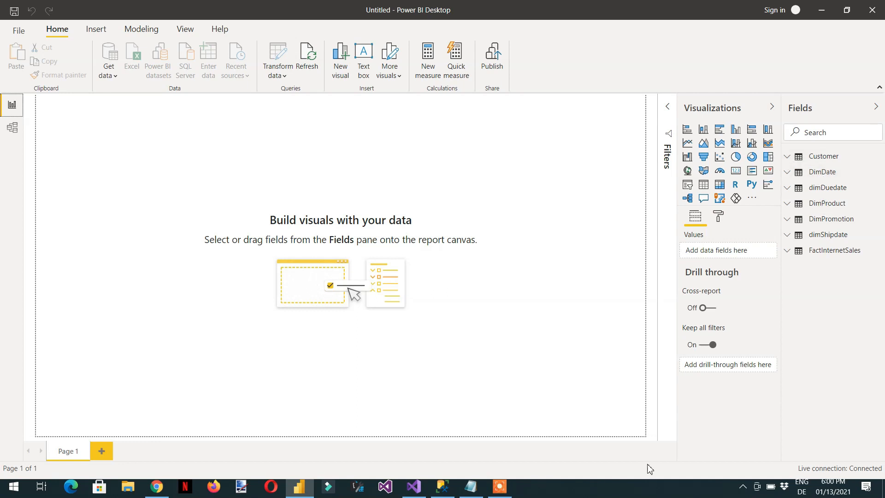
Step: Compare the Tabular Tutorial model's tables in Visual Studio with the tables available in Power BI Desktop
click(414, 488)
click(721, 275)
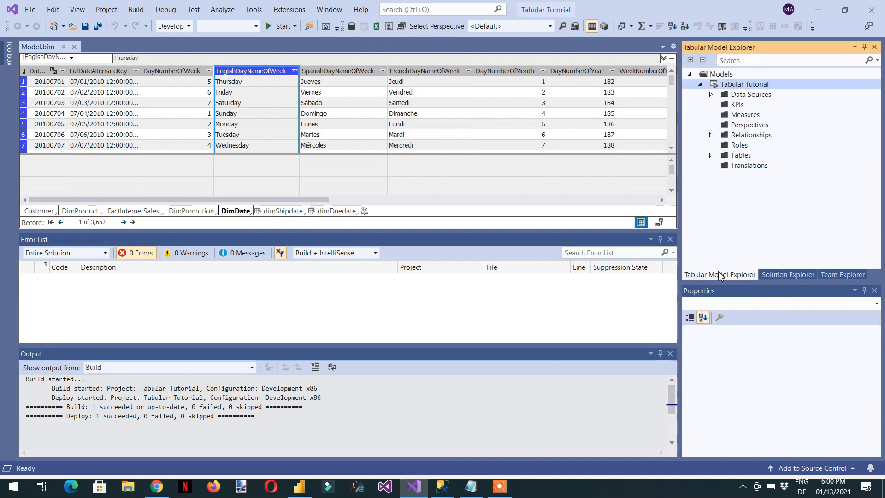
click(711, 156)
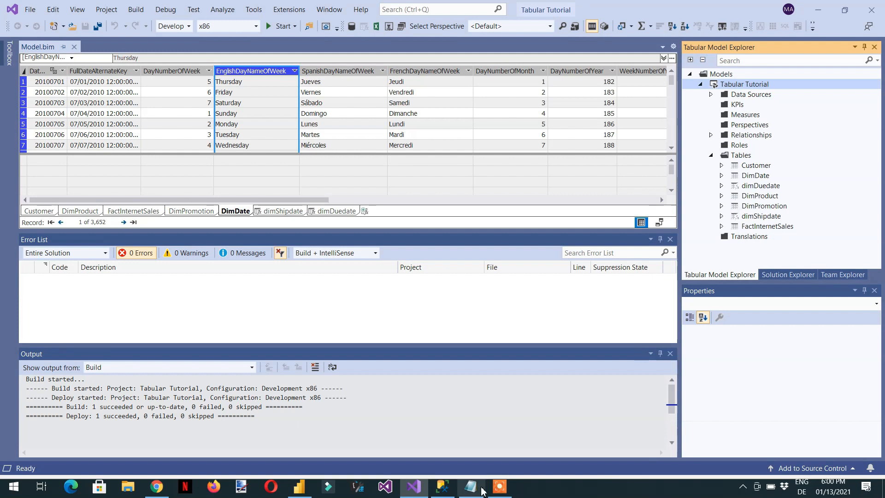
click(299, 486)
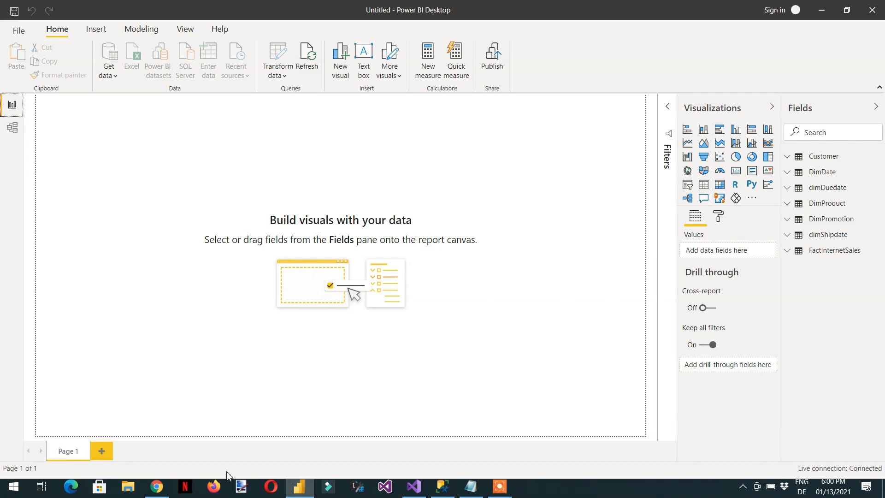
Step: Switch back to Visual Studio and expand the columns of the DimDate table in the model tree
click(300, 487)
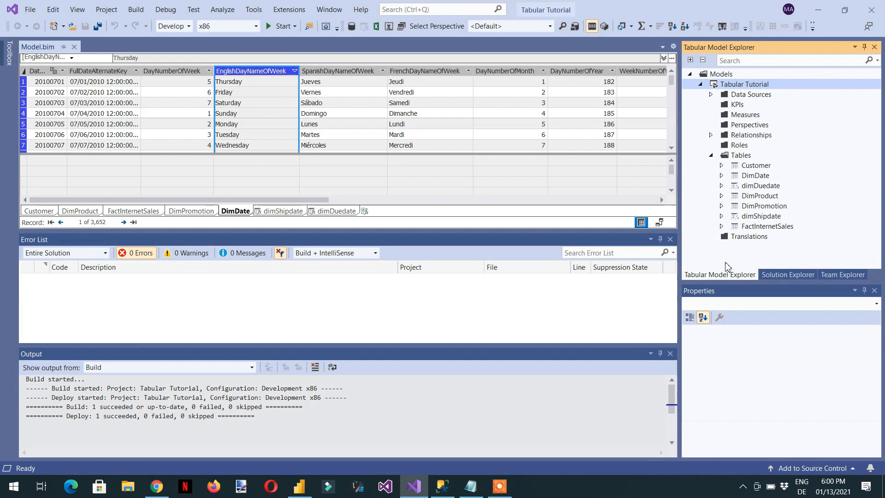
click(722, 176)
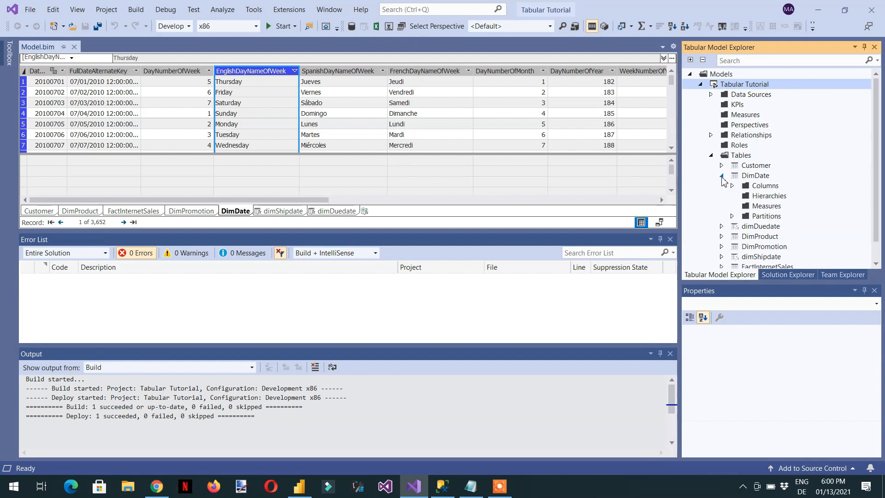
click(732, 186)
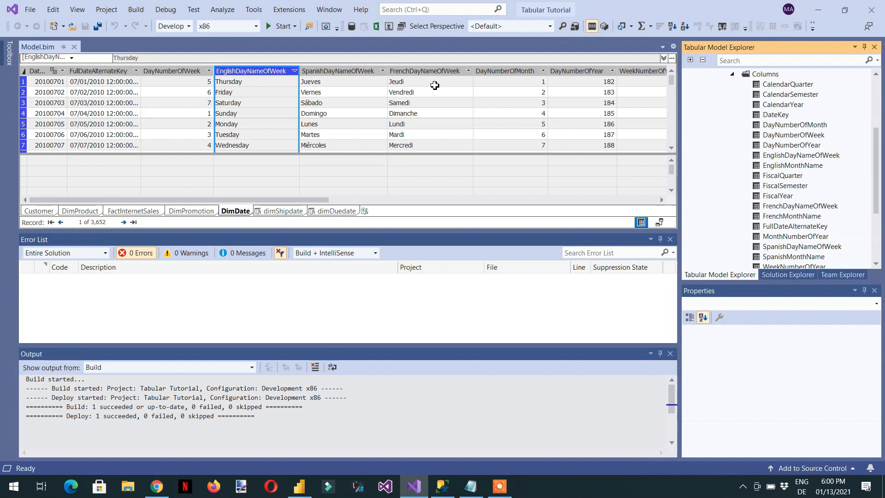
Step: Rename the EnglishDayNameOfWeek column of the DimDate table to English Week and save all changes
click(798, 156)
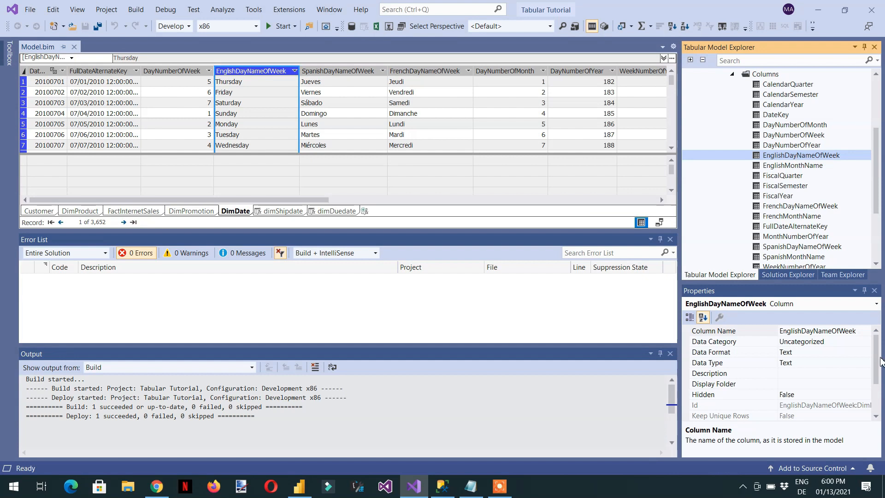
mouse_move(878, 365)
mouse_down()
mouse_move(878, 380)
mouse_move(881, 351)
mouse_up()
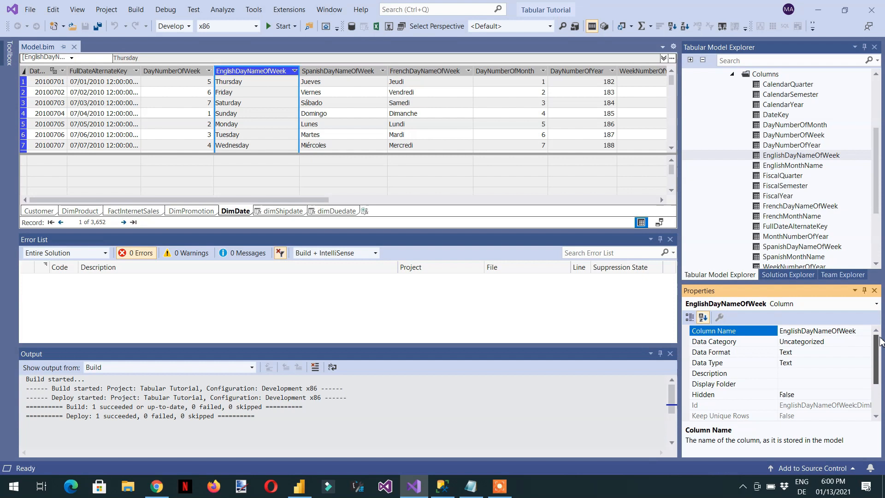
click(865, 333)
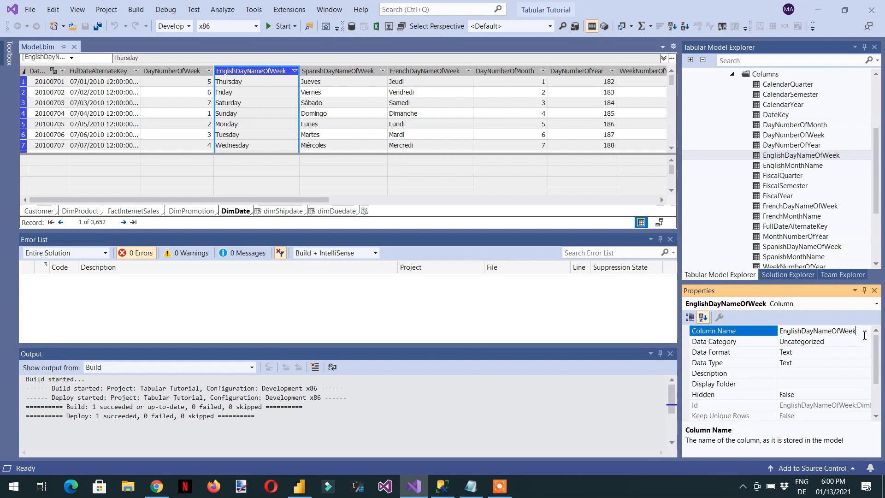
key(BackSpace)
key(BackSpace)
key(BackSpace)
key(BackSpace)
key(BackSpace)
key(BackSpace)
key(BackSpace)
key(BackSpace)
key(BackSpace)
key(BackSpace)
key(BackSpace)
key(BackSpace)
key(BackSpace)
key(BackSpace)
key(BackSpace)
key(BackSpace)
key(BackSpace)
key(BackSpace)
key(BackSpace)
key(BackSpace)
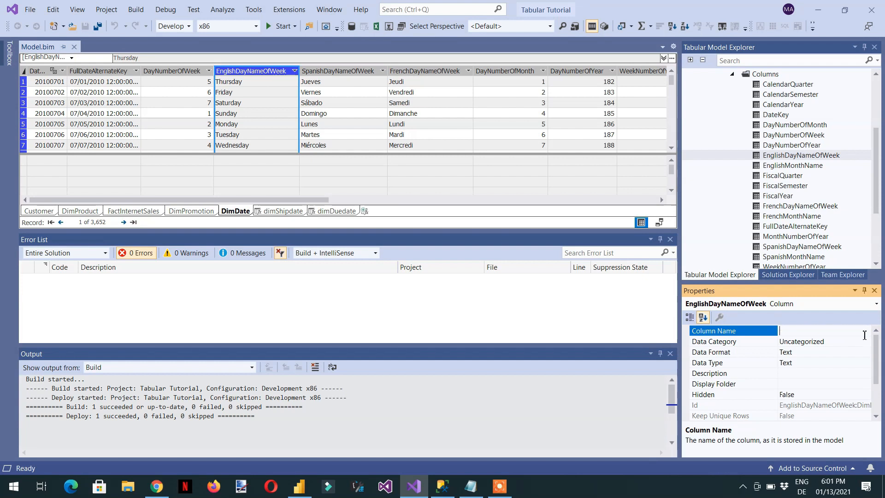
text(English Week)
key(Return)
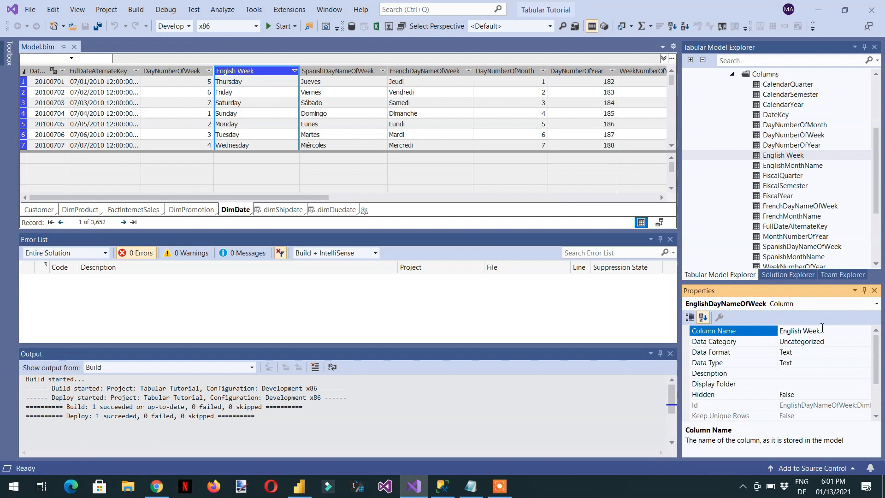
click(98, 26)
Step: Collapse the DimDate columns in the model tree and redeploy the Tabular Tutorial project, closing the deployment dialog when done
click(732, 74)
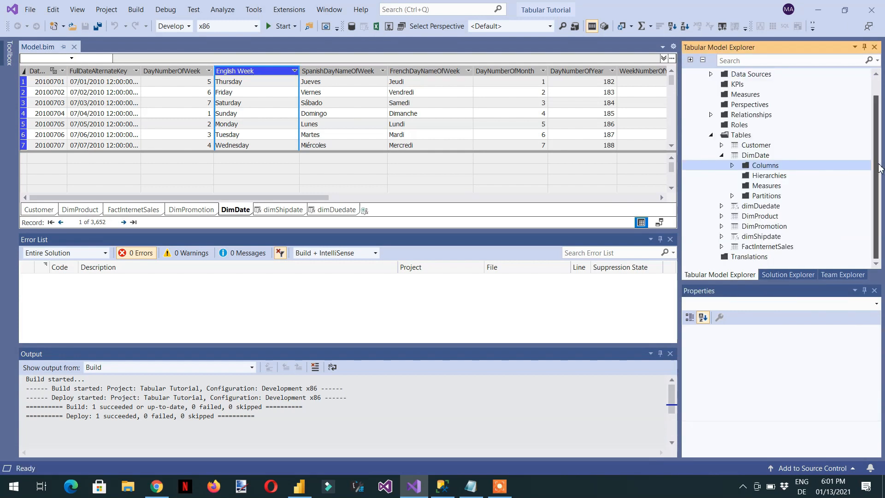
scroll(875, 129, up, 2)
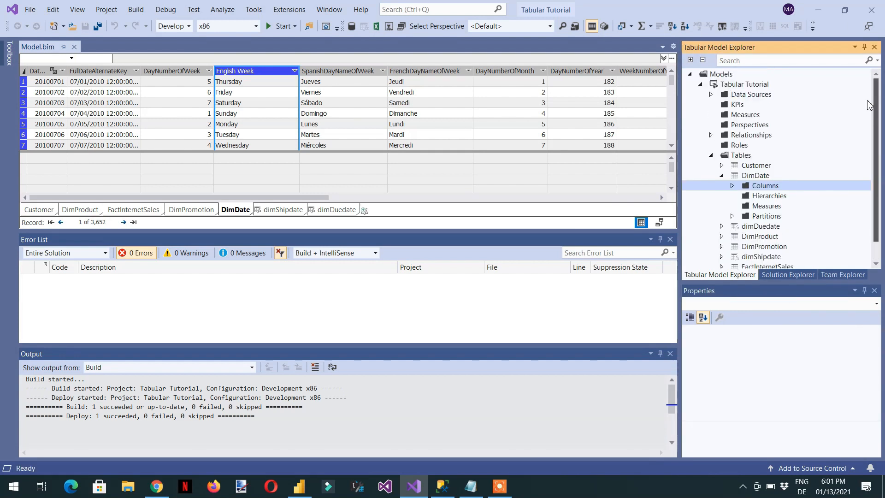
click(788, 275)
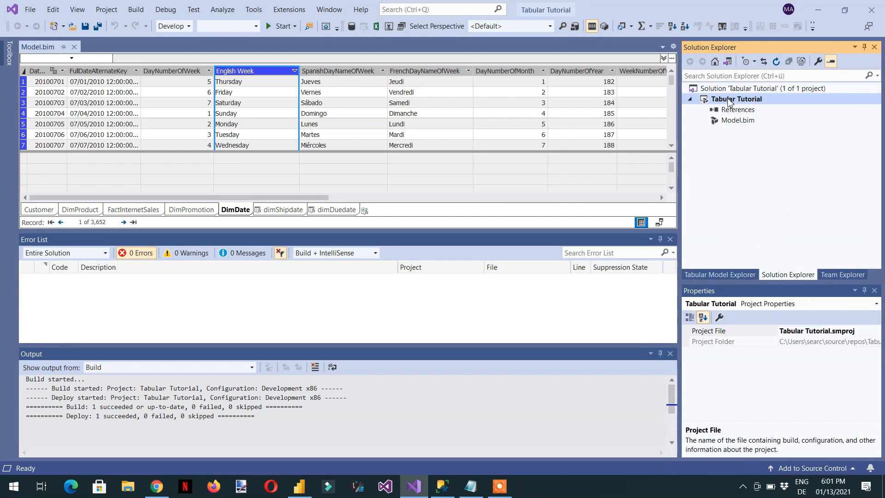
right_click(729, 101)
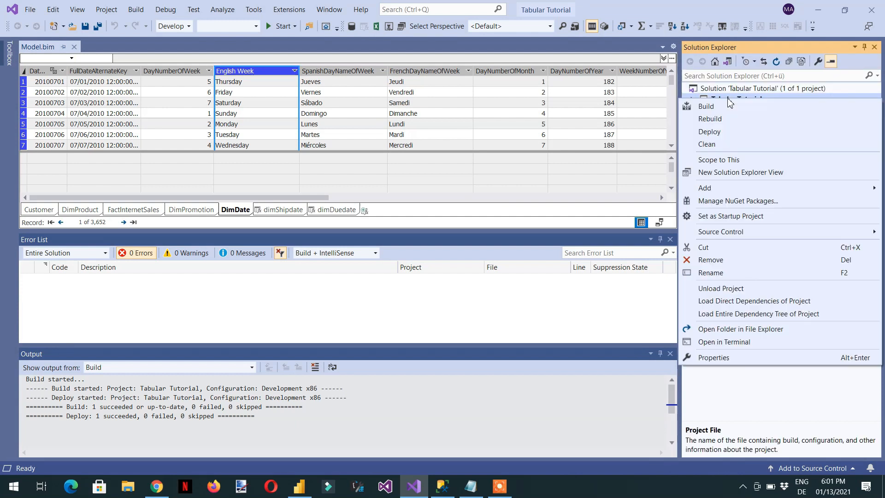
click(722, 134)
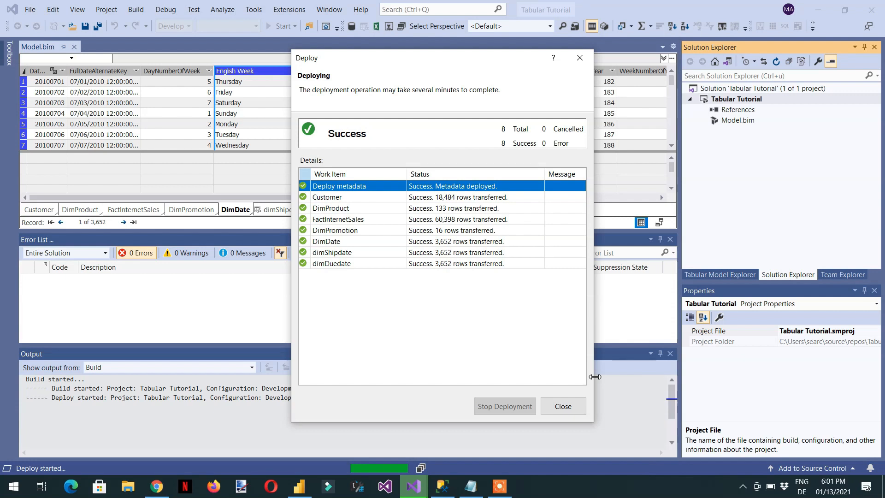
click(565, 405)
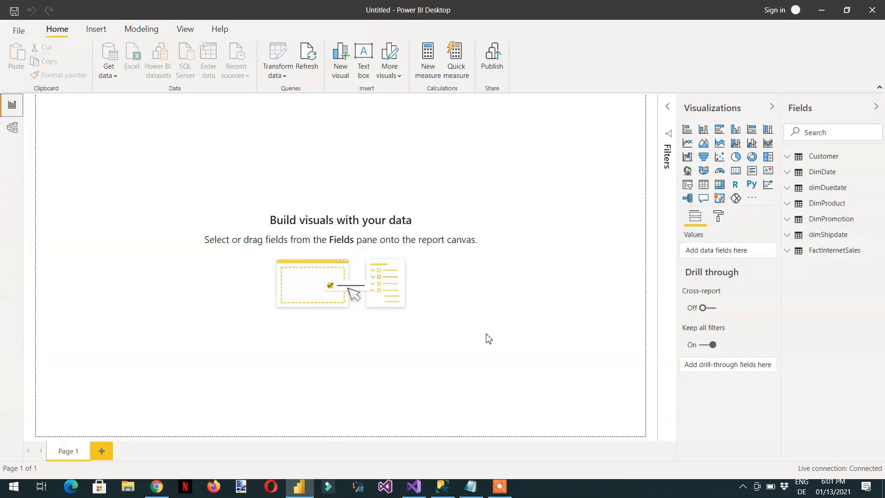
Step: In Power BI Desktop, expand DimDate, widen the field list to read full column names, and refresh the live connection
click(790, 176)
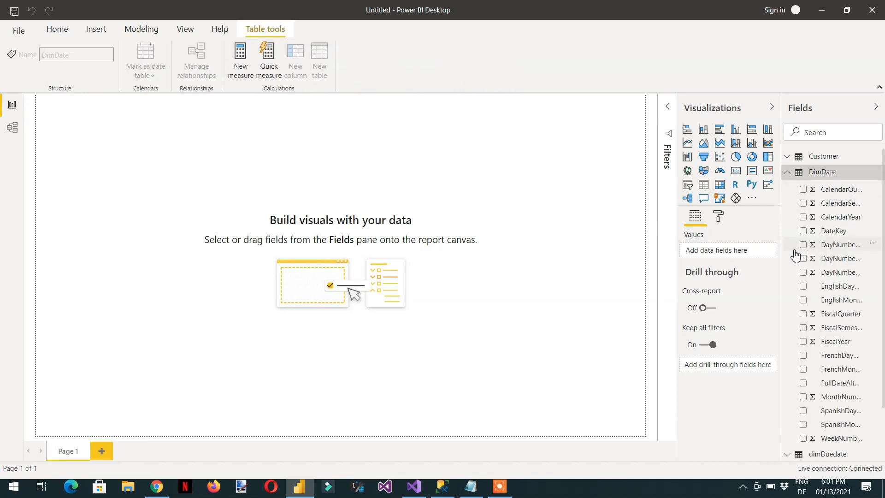
drag(784, 250, 704, 254)
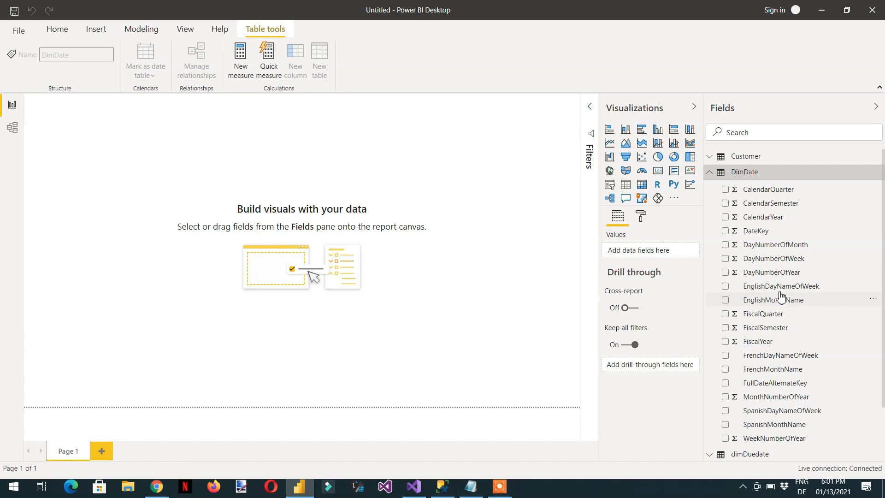
click(780, 289)
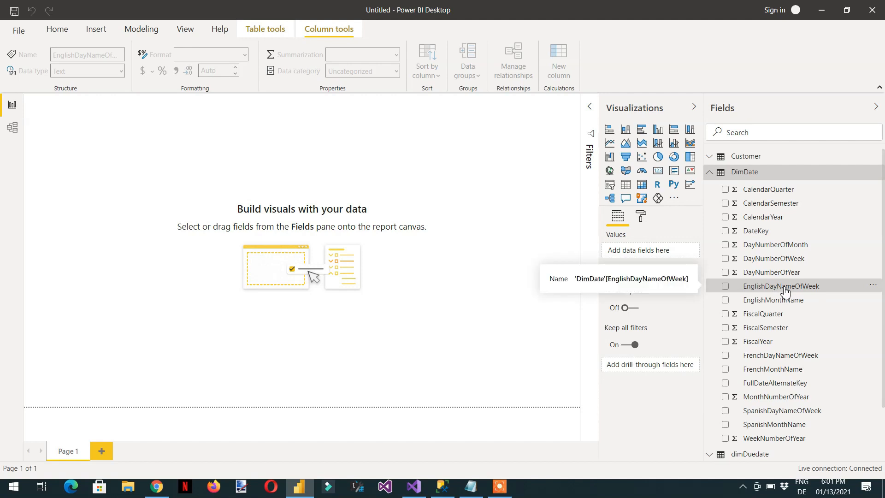
click(354, 163)
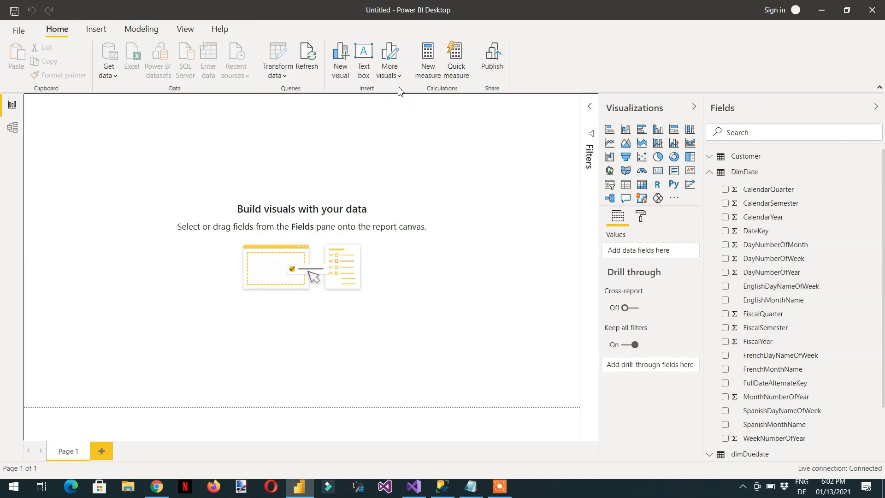
click(311, 63)
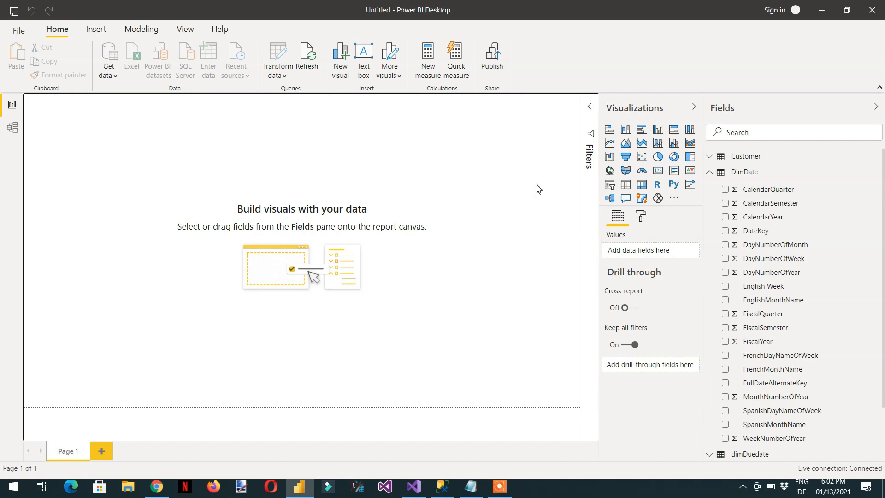
Step: Add a table visual of DimDate's English Week field and move it away from the corner of the report page
click(725, 287)
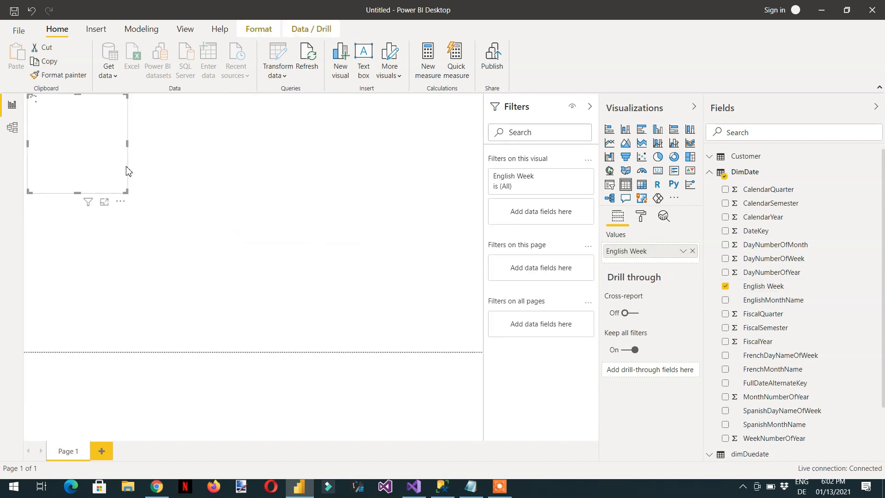
drag(106, 153, 159, 191)
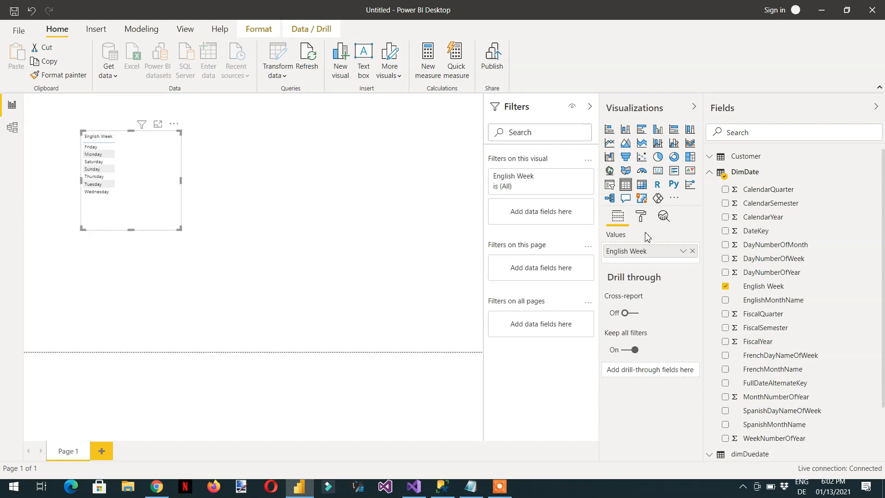
Step: Set the English Week table visual's grid text size to 20 pt and enlarge the visual to fit every weekday
click(641, 217)
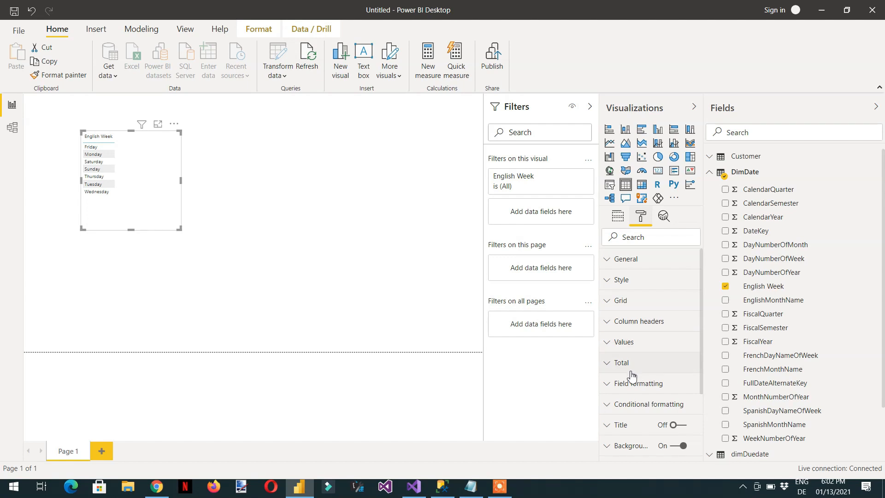
click(609, 303)
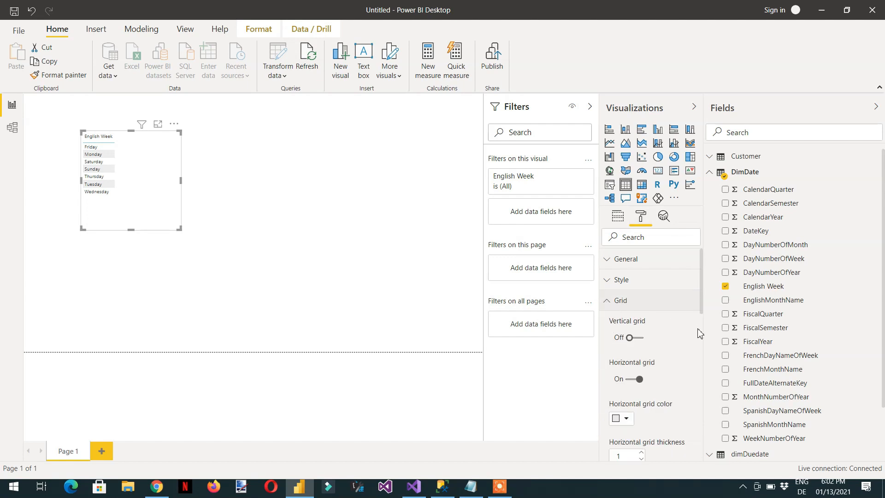
drag(701, 315, 704, 388)
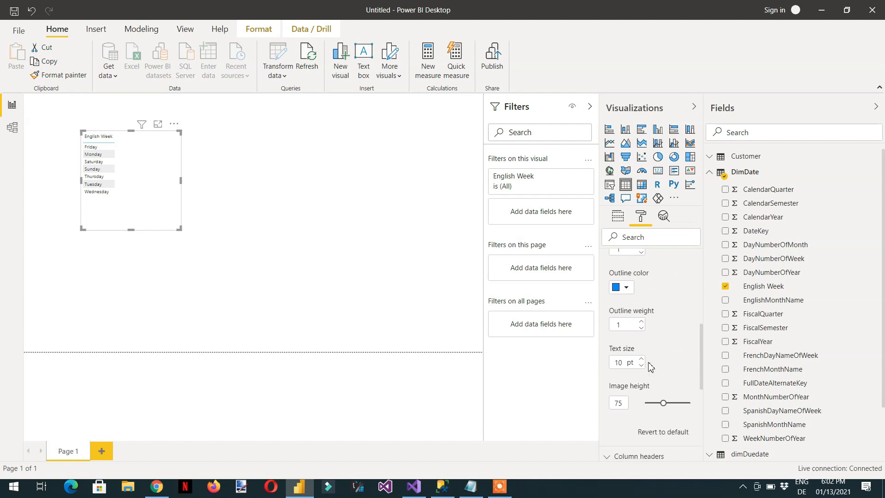
click(641, 360)
click(642, 360)
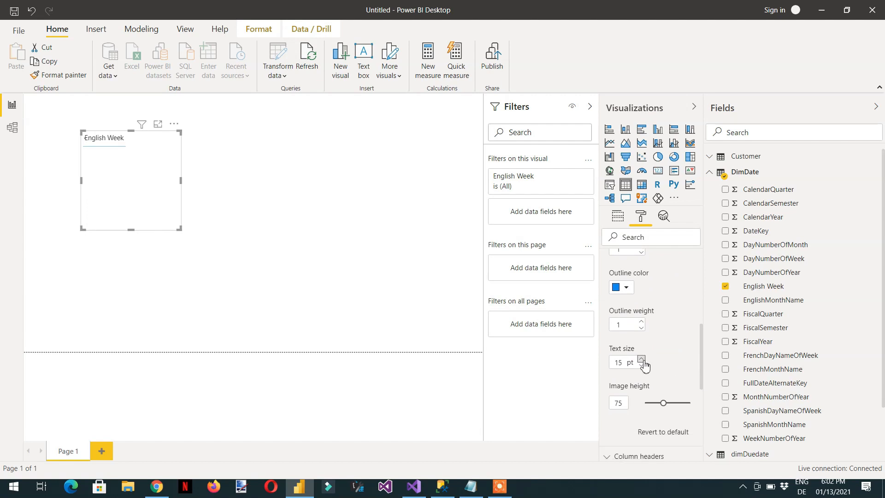
click(642, 360)
click(641, 360)
click(641, 360)
click(642, 360)
click(641, 360)
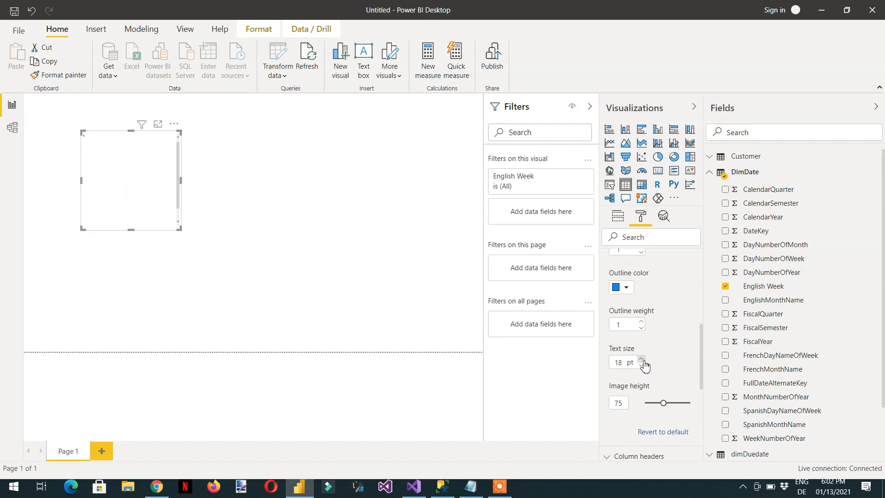
click(642, 361)
click(641, 360)
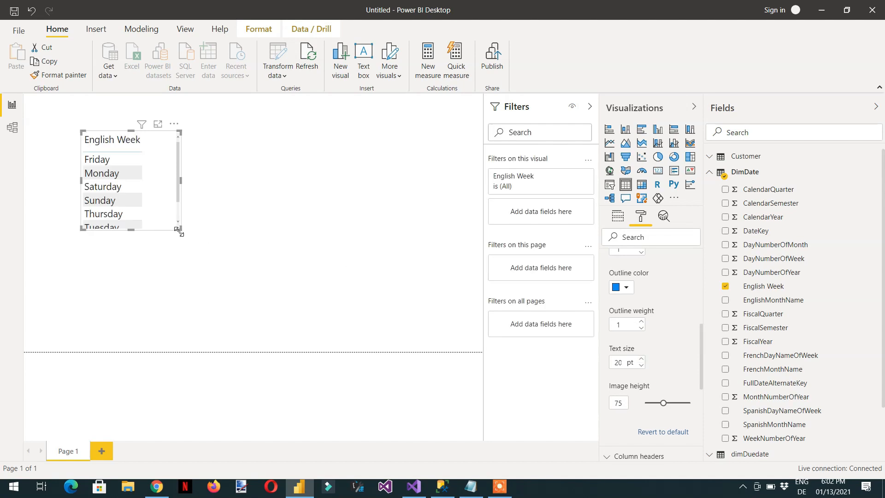
drag(179, 229, 210, 284)
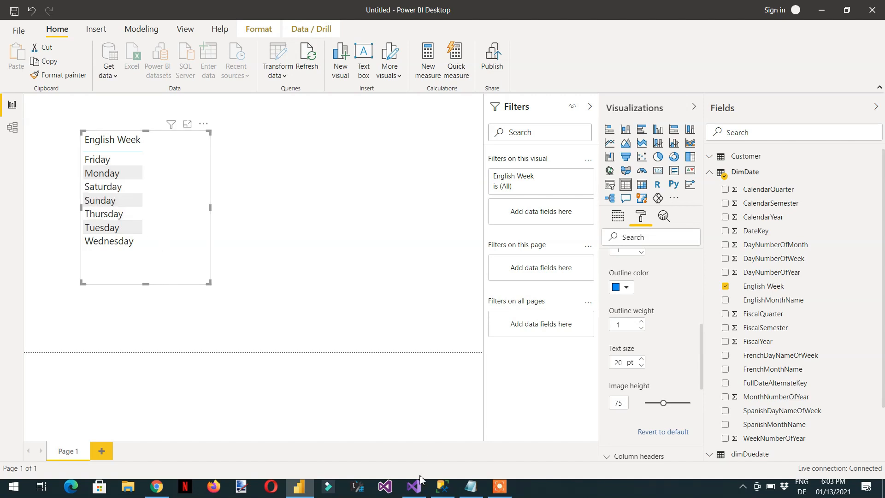
Step: Switch to Visual Studio and examine the filter values of English Week and DayNumberOfWeek and the available column sort options
click(413, 489)
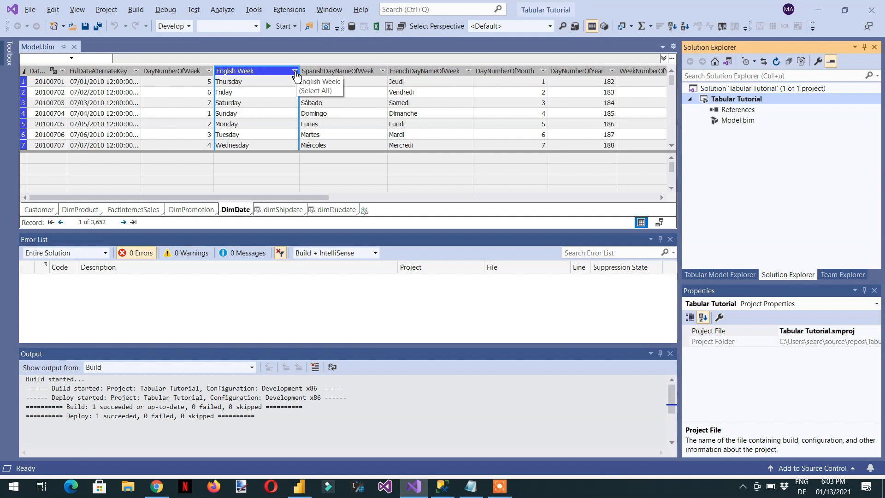
click(294, 71)
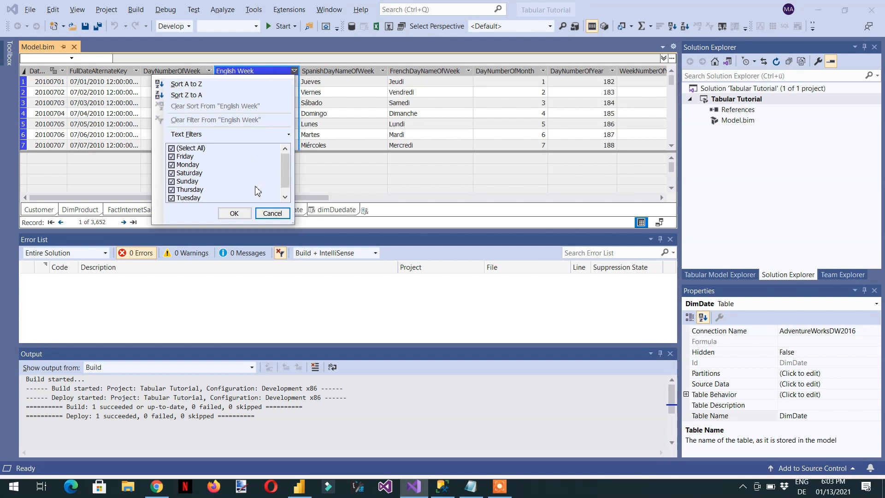
click(277, 217)
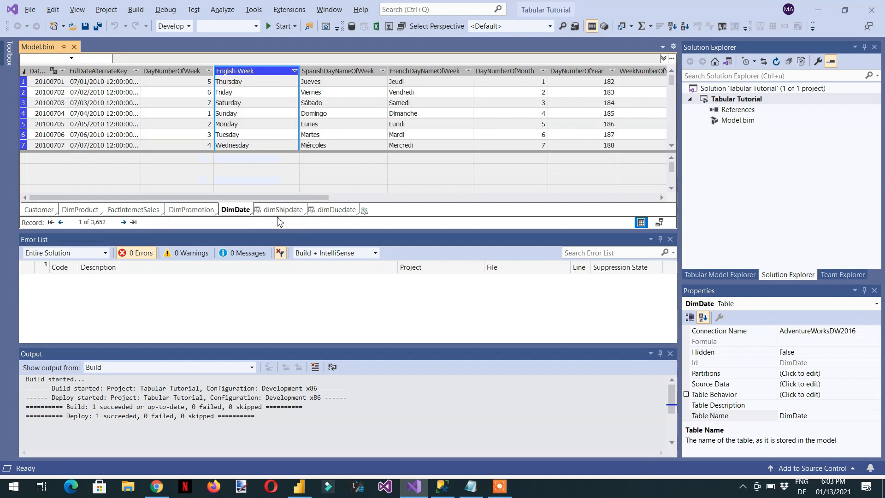
click(285, 11)
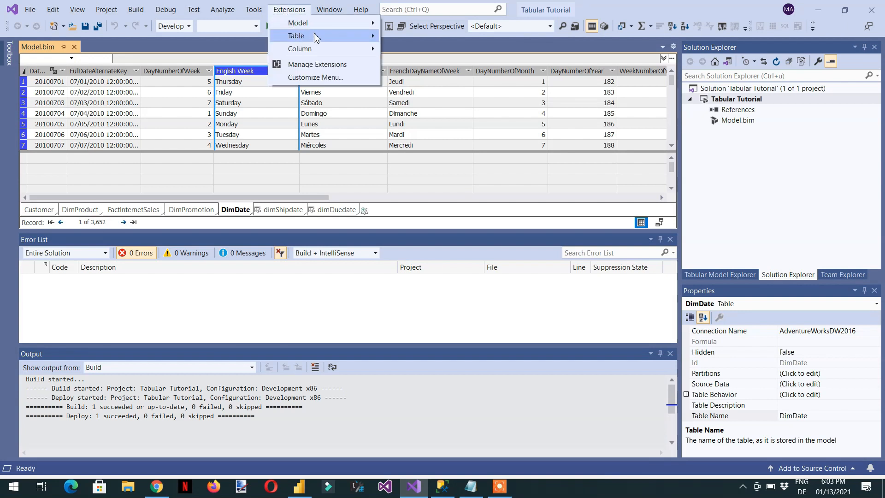
mouse_move(316, 48)
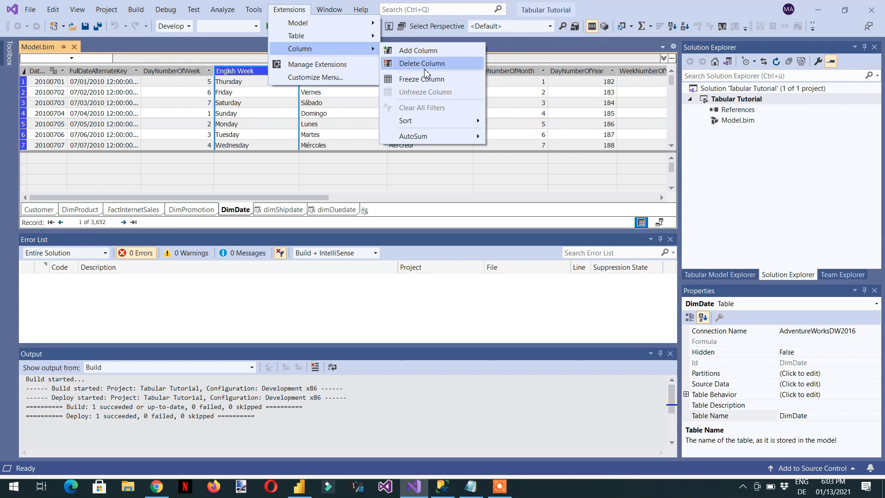
mouse_move(428, 124)
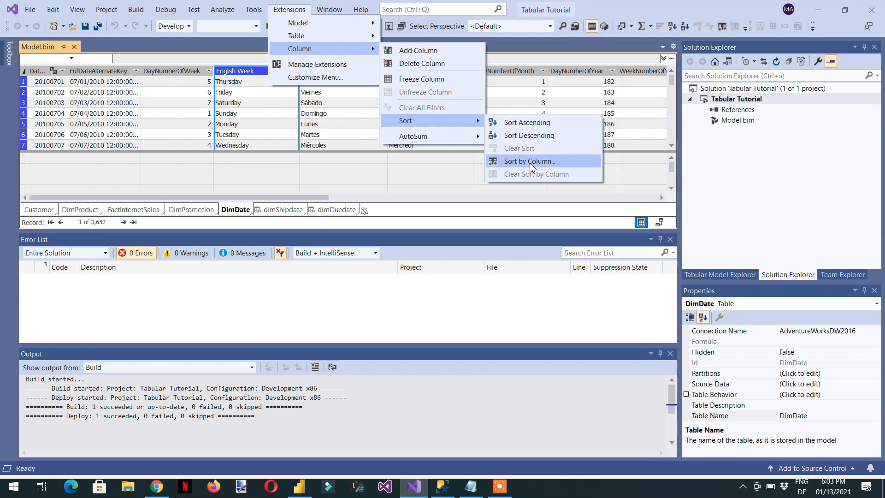
click(208, 72)
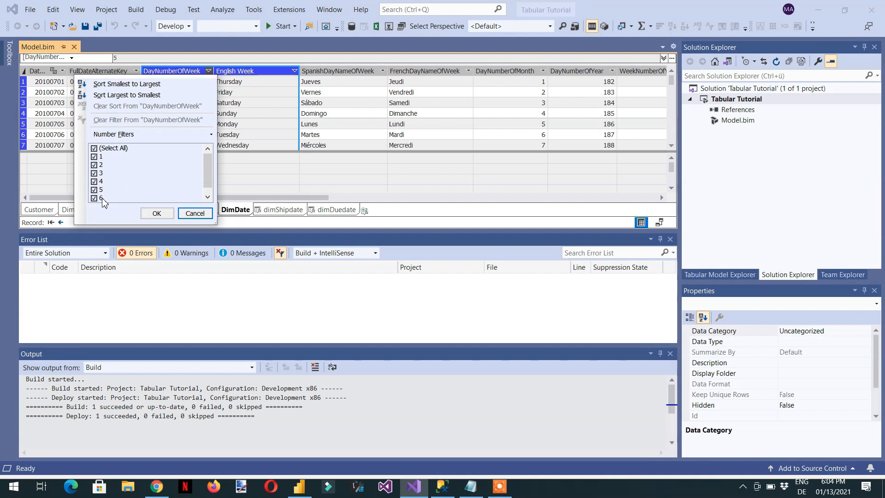
click(194, 214)
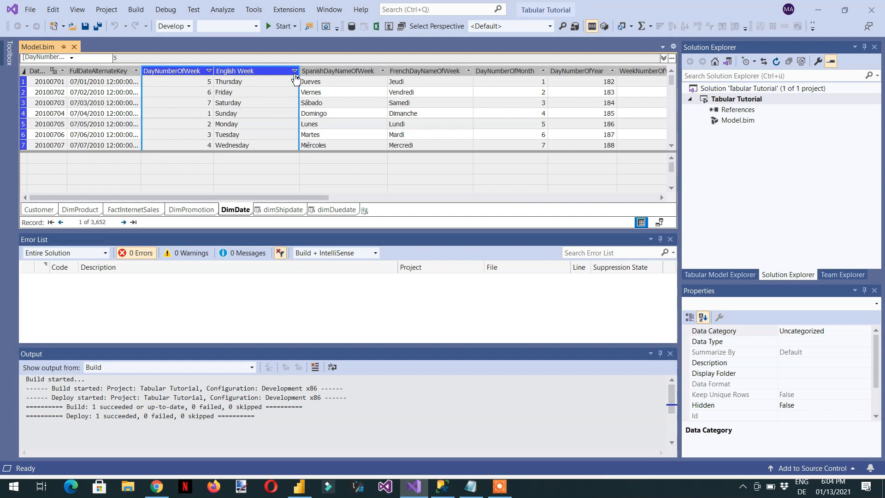
Step: Set DimDate's English Week column to sort by the DayNumberOfWeek column
click(269, 74)
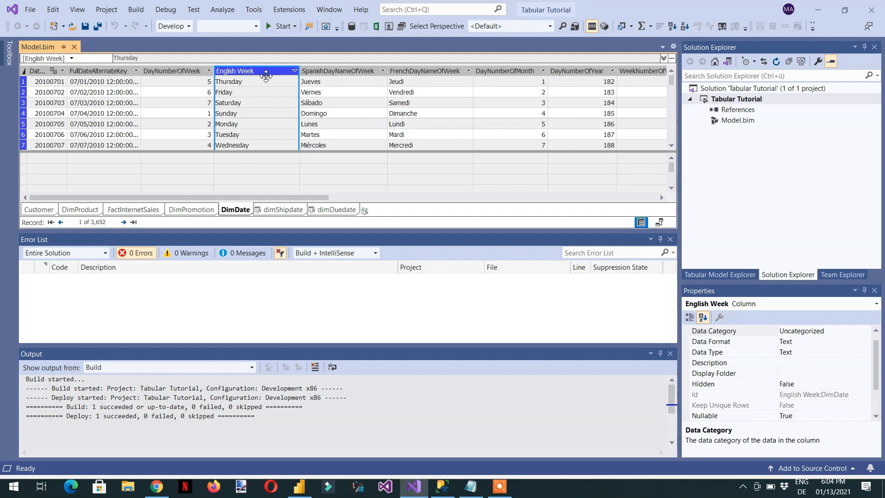
click(292, 11)
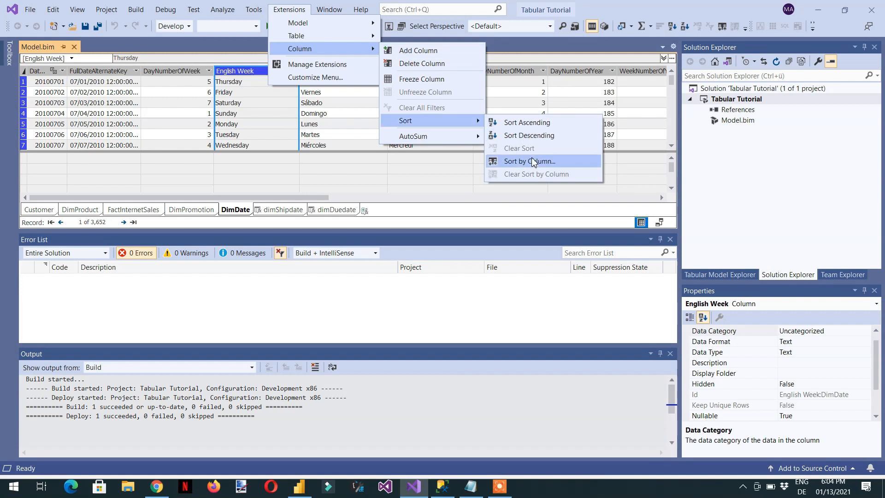
click(532, 162)
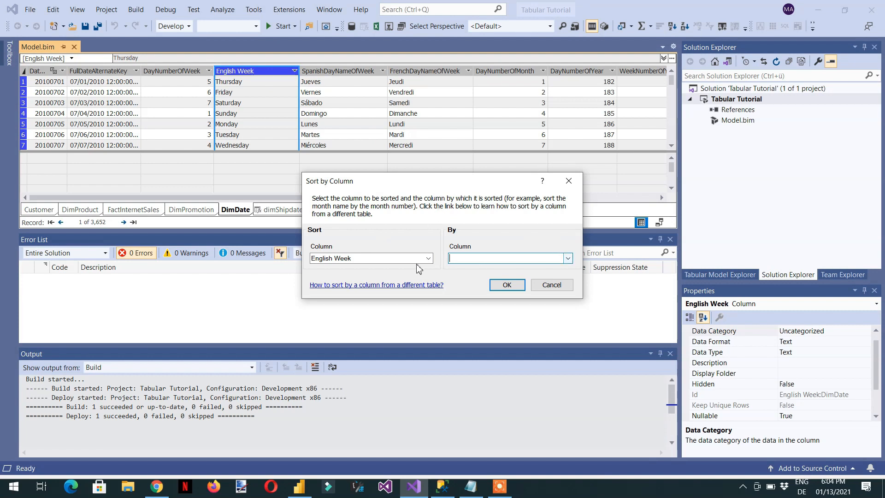
click(568, 259)
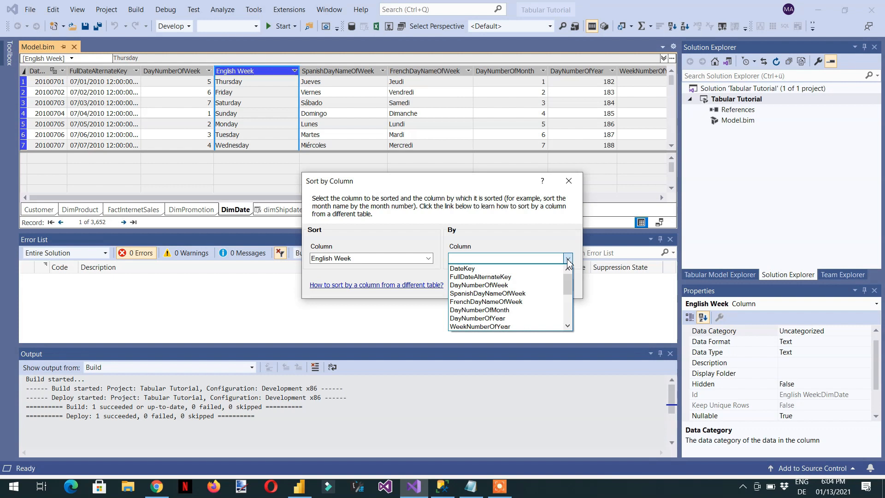
click(533, 286)
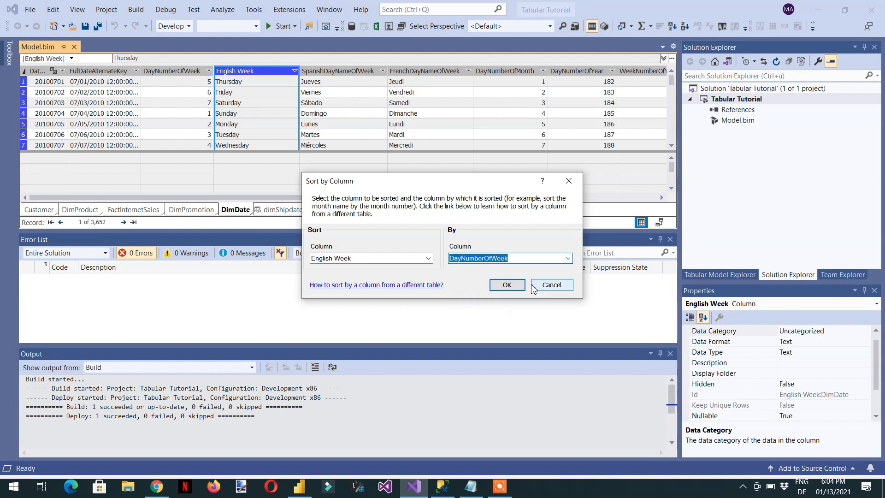
click(503, 285)
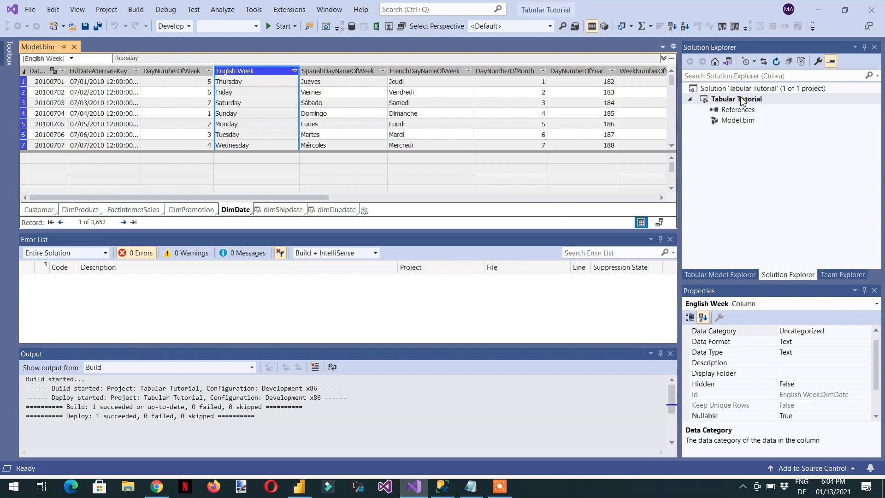
Step: Save and deploy the Tabular Tutorial project, then switch to Power BI Desktop and refresh the live connection
click(98, 26)
right_click(723, 104)
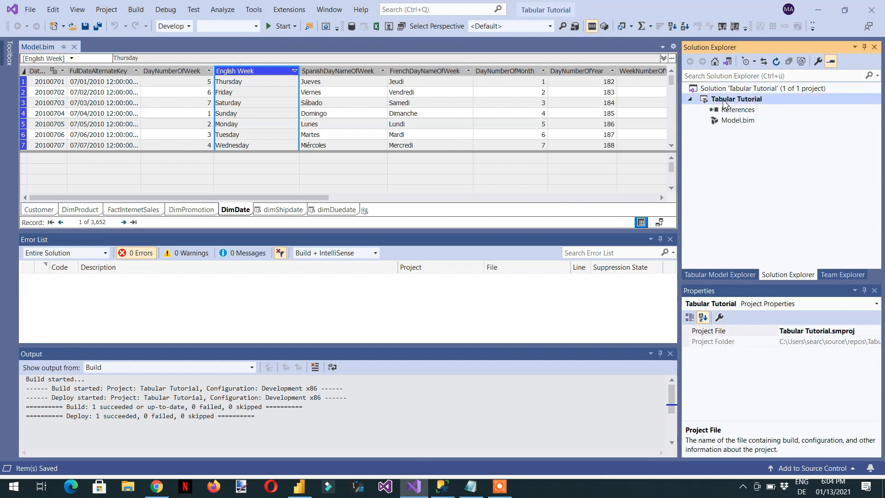
click(709, 133)
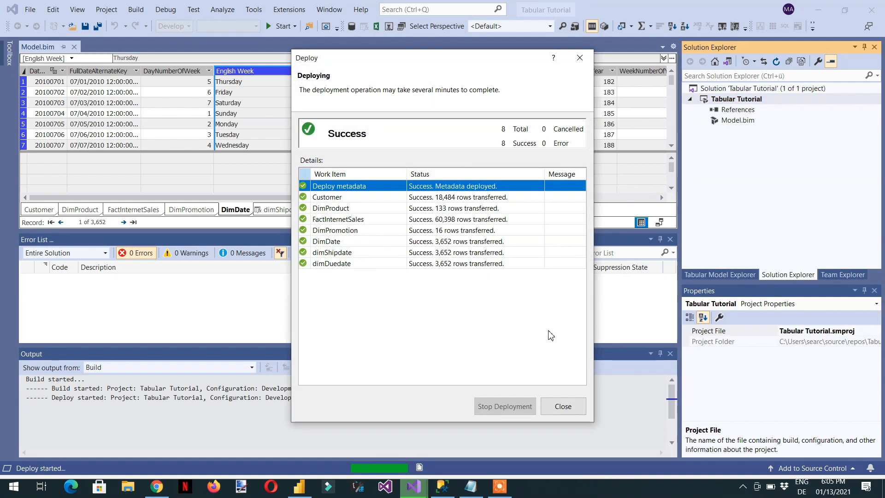
click(571, 408)
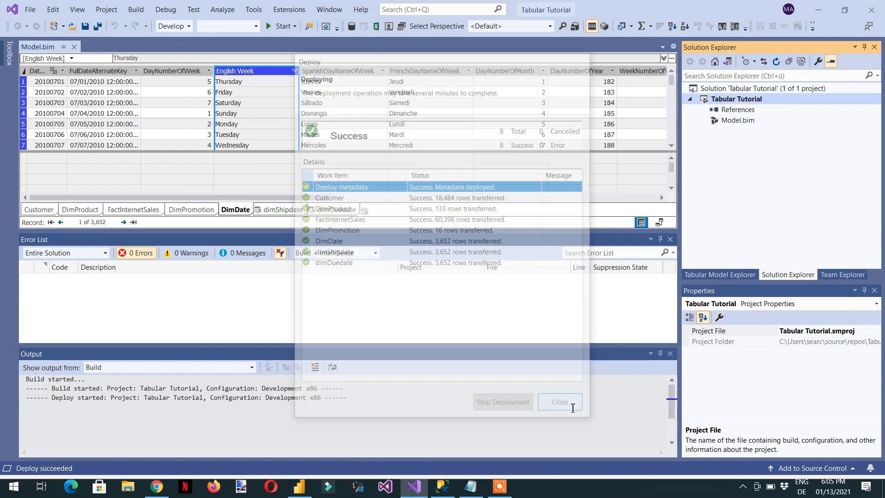
click(300, 487)
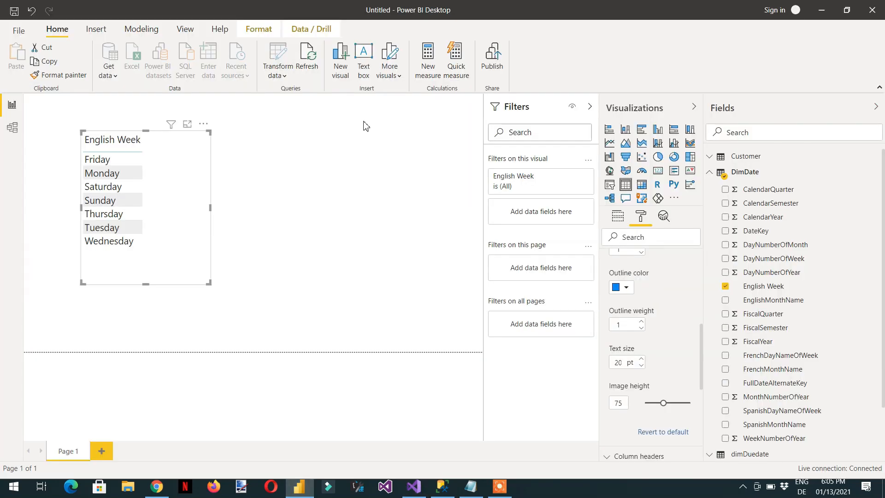
click(310, 67)
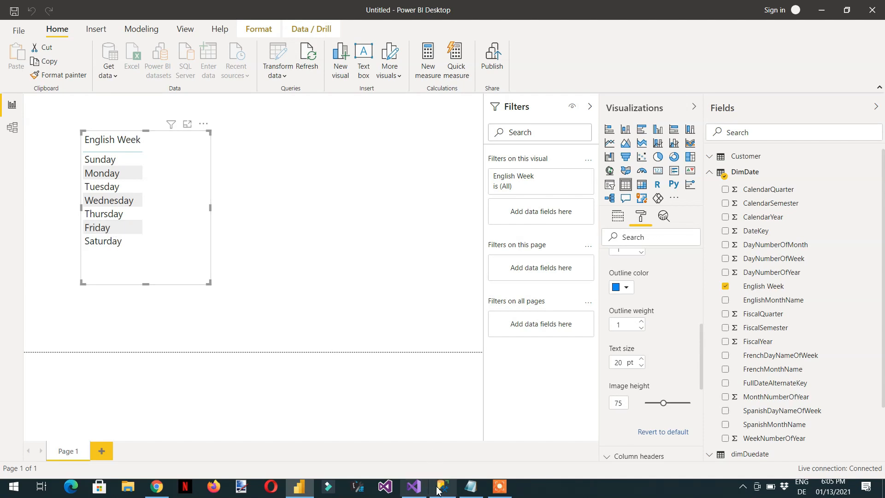
Step: Switch to Visual Studio, show the model as a diagram without the Output window, and examine the relationship between FactInternetSales and DimDate
click(413, 491)
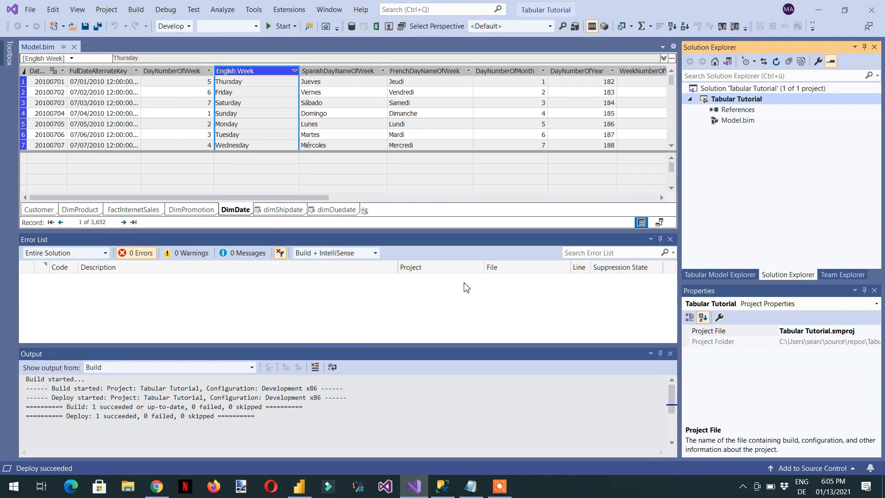
click(660, 225)
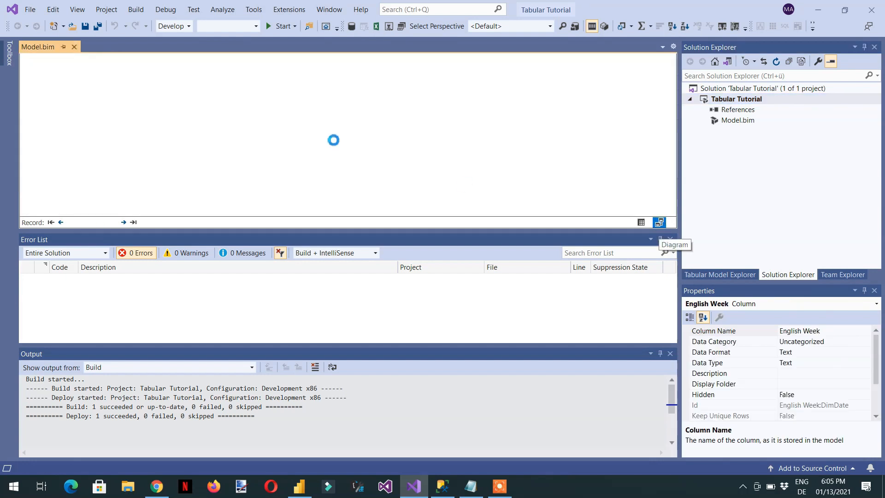
click(670, 354)
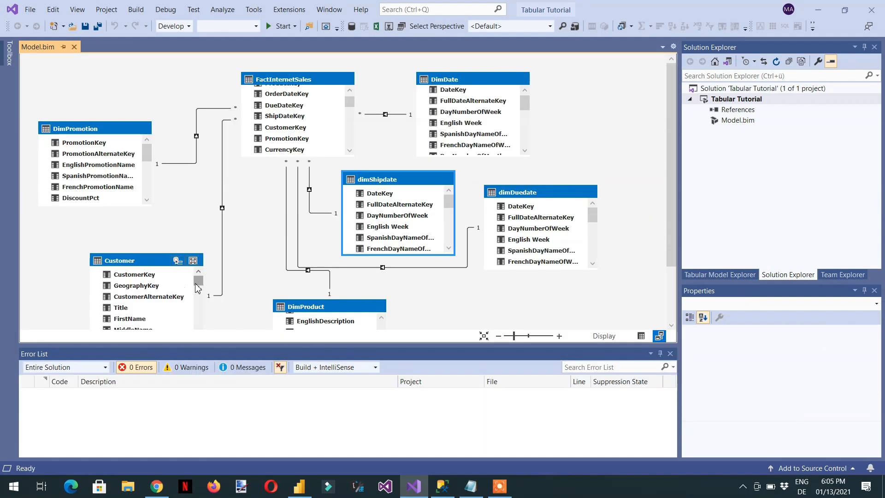
click(221, 282)
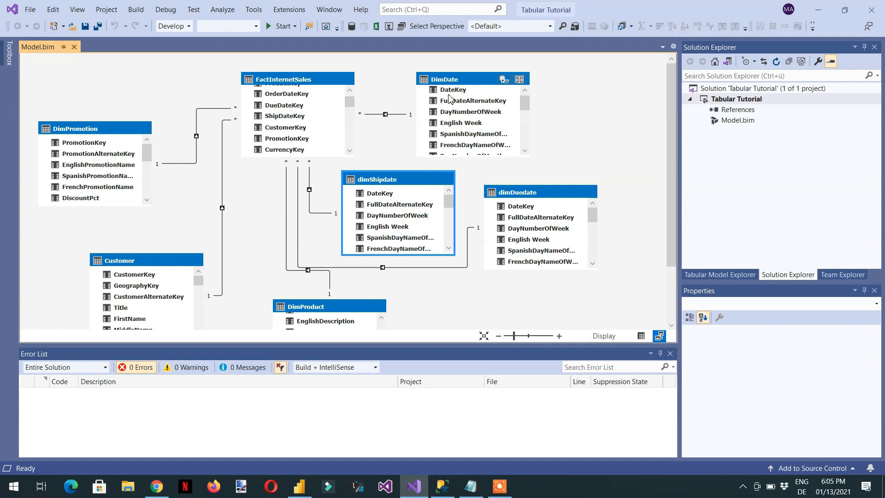
click(400, 114)
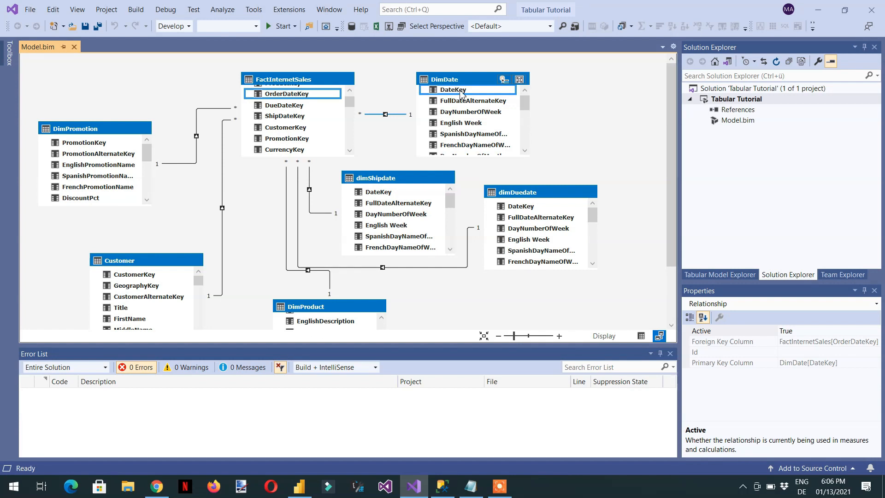
Step: Hide DimDate's DateKey column from client tools
right_click(463, 94)
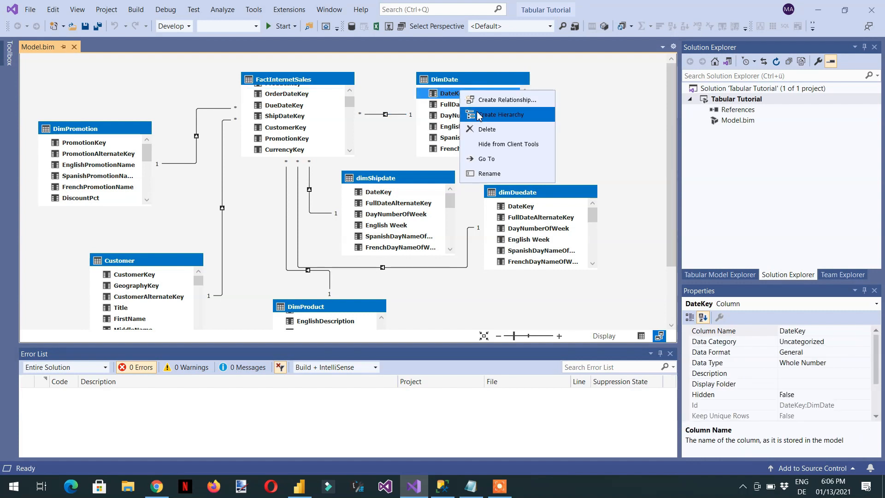
click(523, 145)
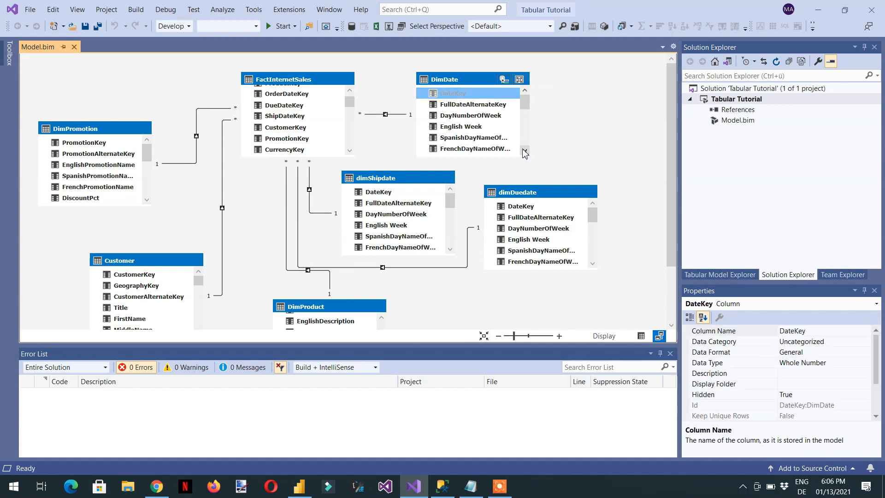
click(526, 152)
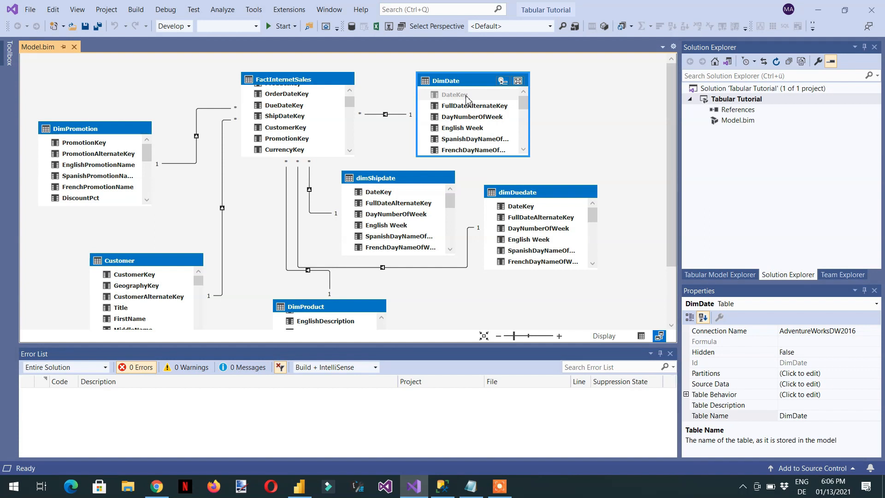
Step: Save and redeploy the project with the hidden DateKey column, and refresh the report in Power BI Desktop
click(97, 26)
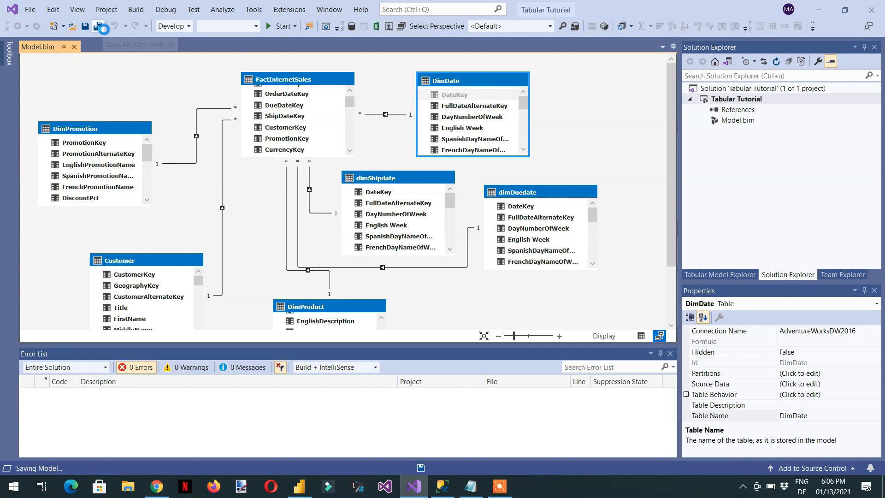
right_click(744, 101)
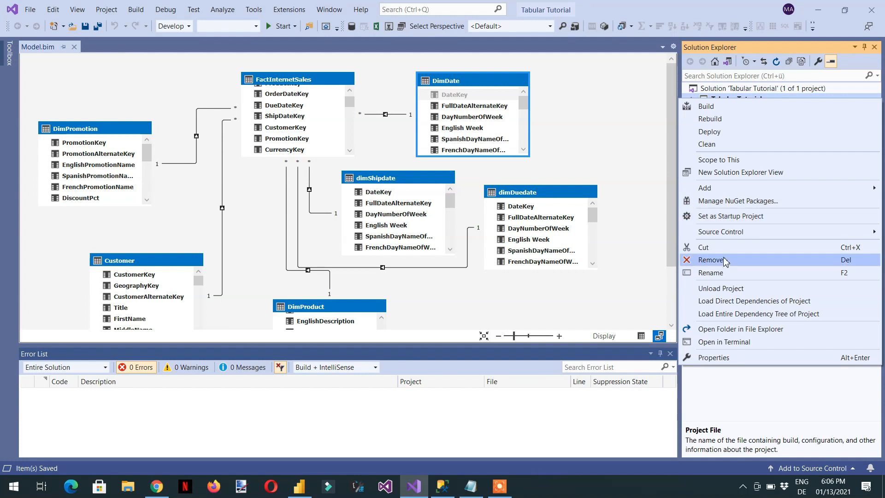
mouse_move(737, 192)
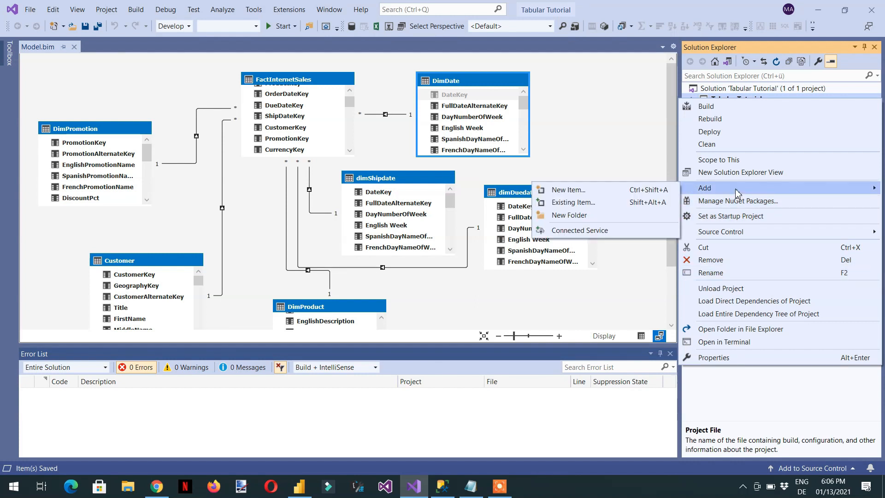
click(728, 132)
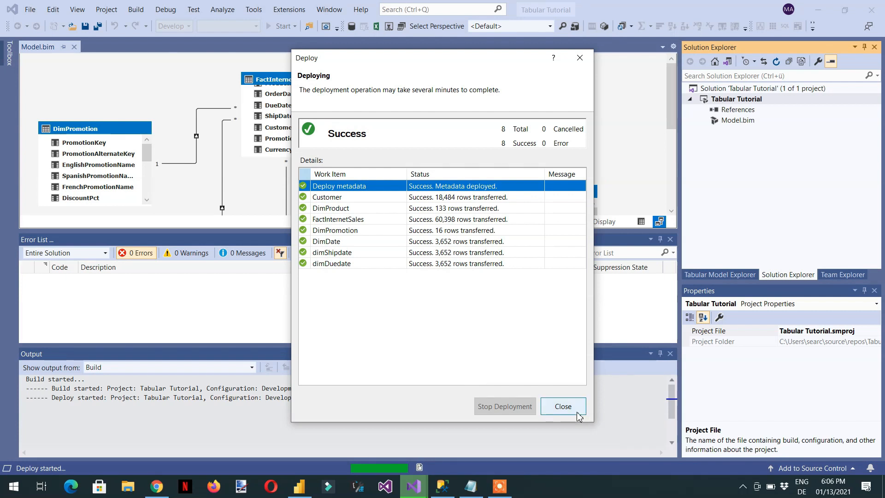
click(576, 412)
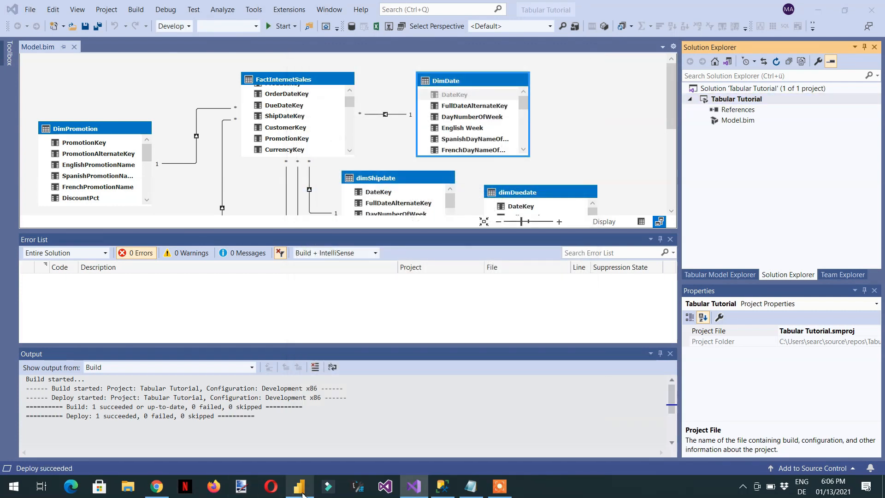
click(301, 489)
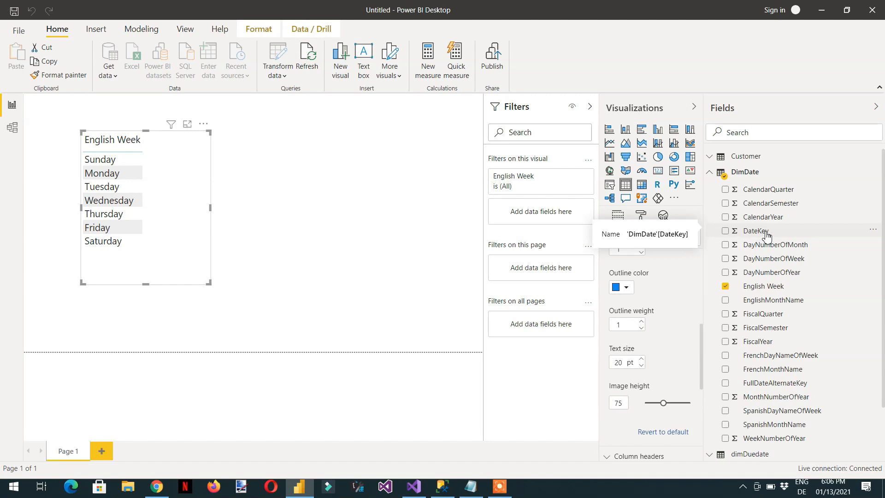
click(309, 63)
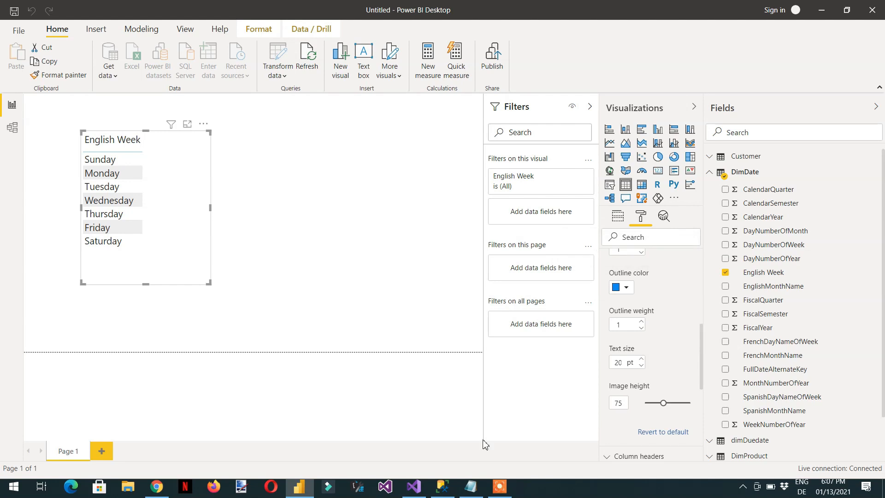
Step: Switch to Visual Studio and close the Output and Error List windows to give the model diagram more room
click(415, 490)
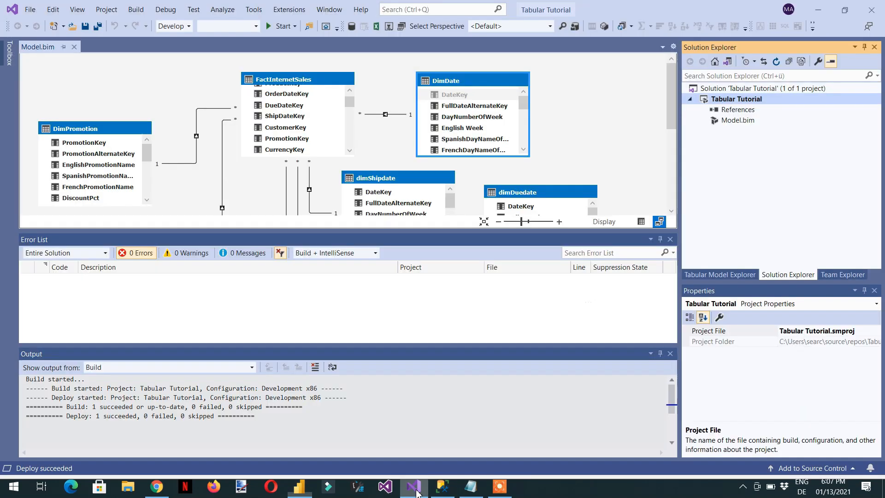
click(671, 354)
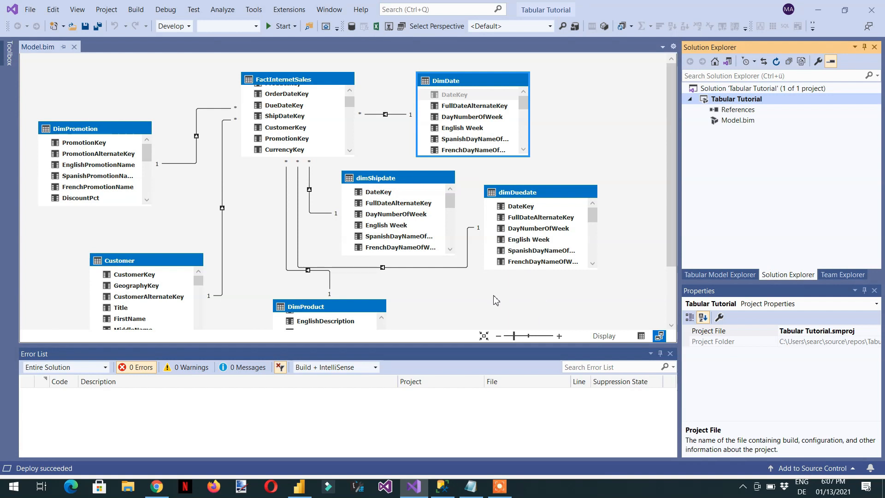
click(670, 354)
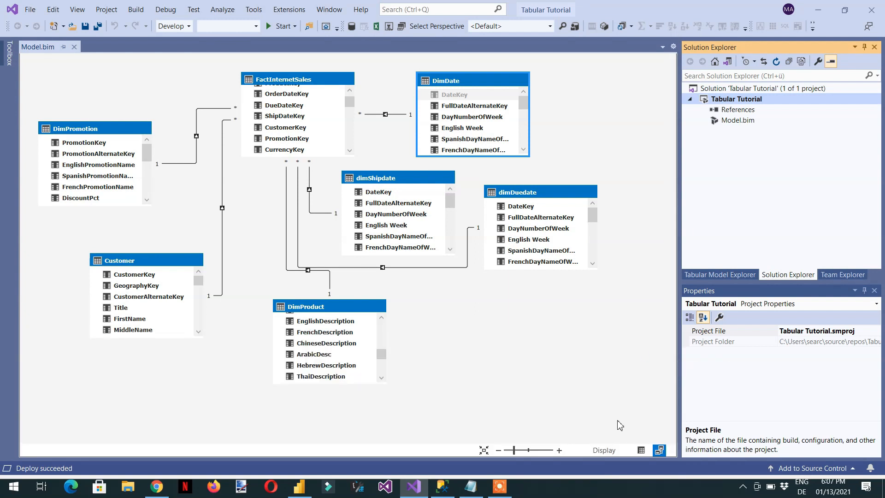